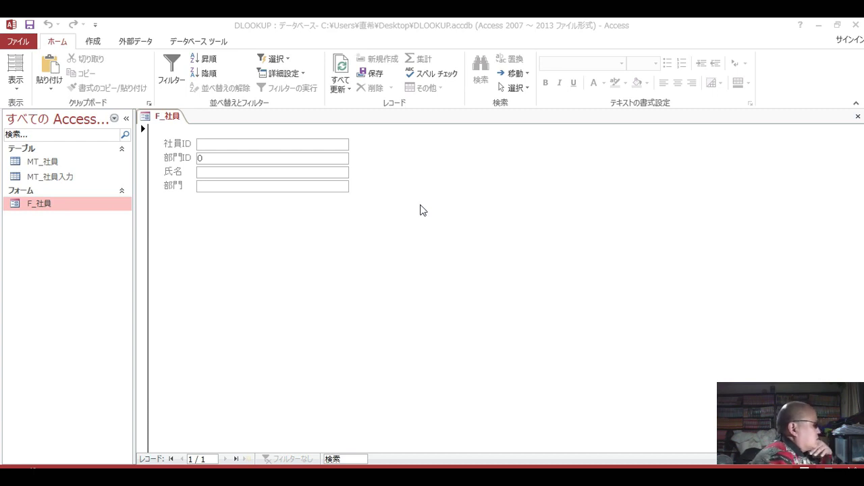
left_click(52, 164)
double_click(52, 164)
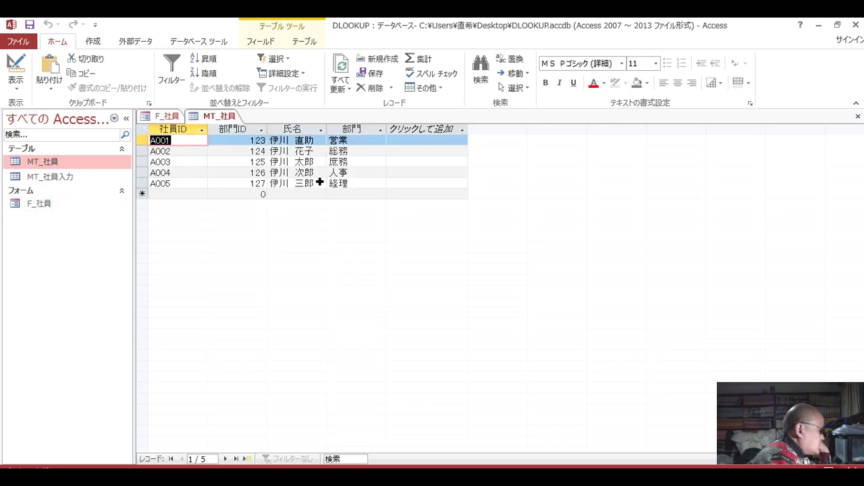
double_click(304, 184)
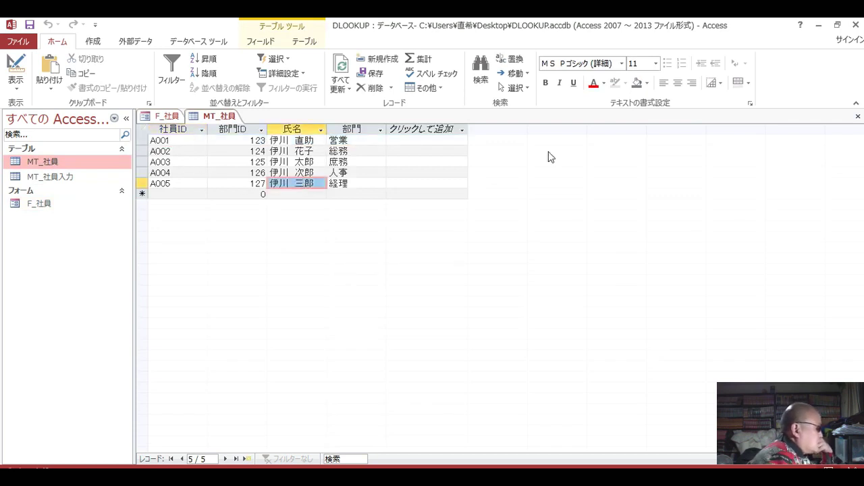
left_click(857, 116)
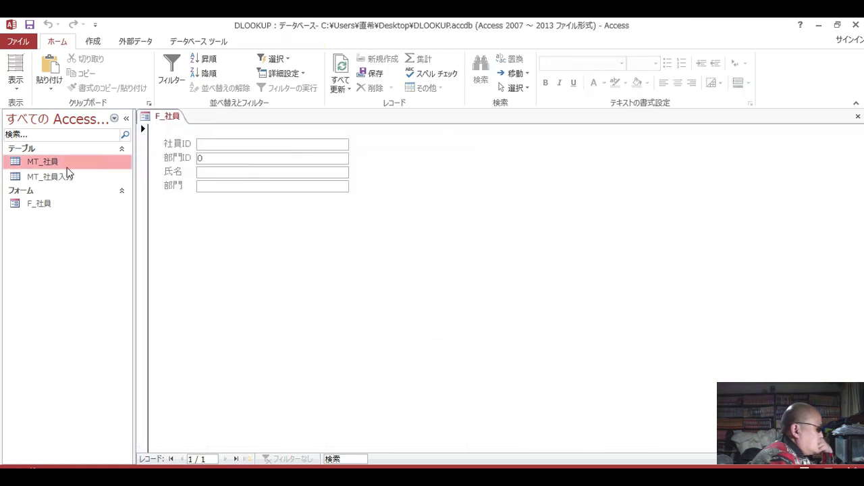
right_click(67, 168)
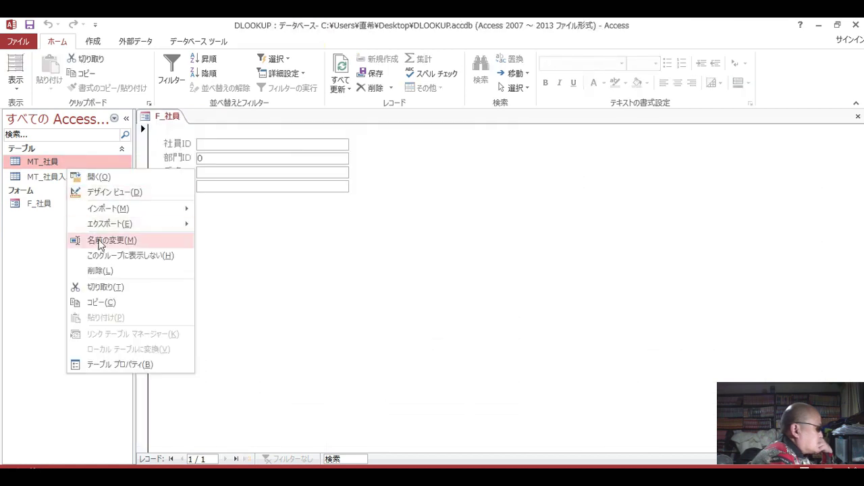
left_click(114, 193)
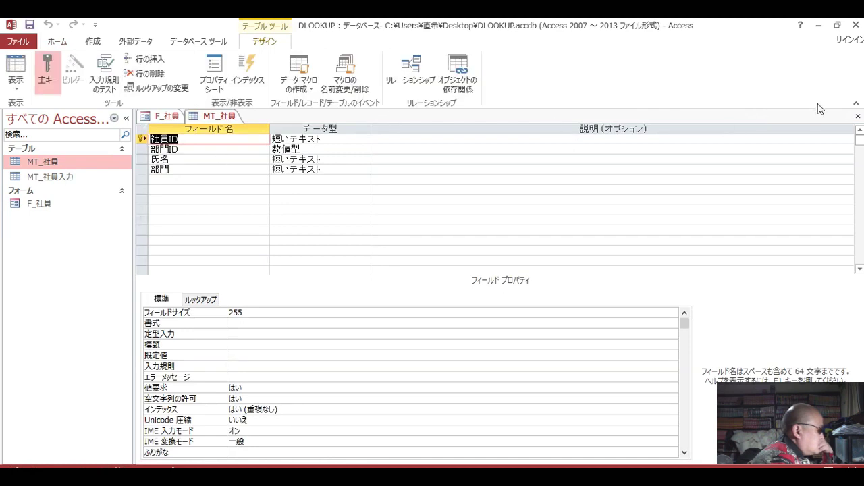
left_click(857, 116)
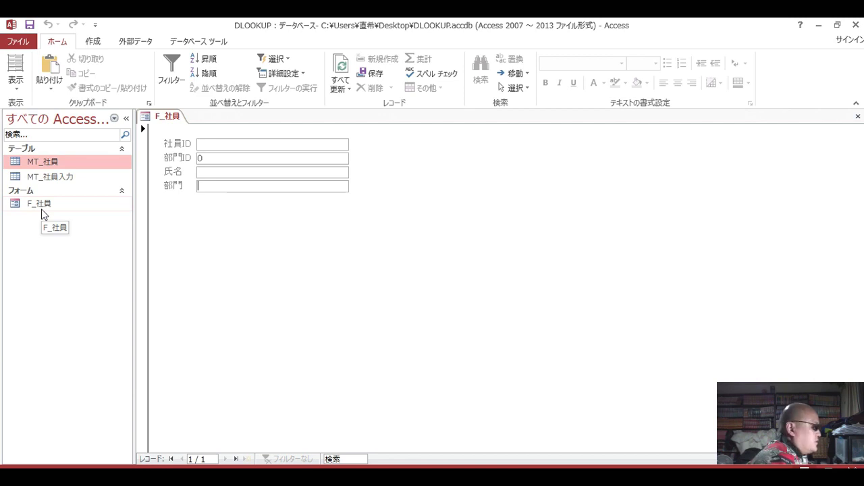
left_click(40, 206)
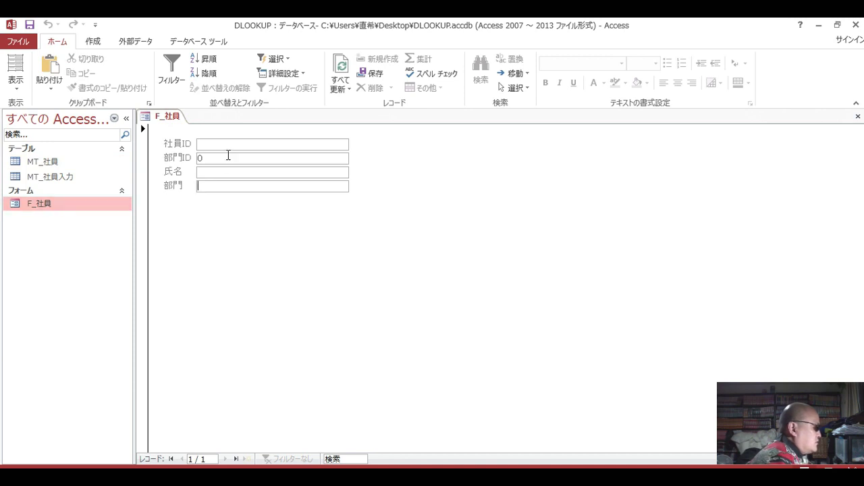
- Enter employee ID A001 (trying A002) and 部門ID 123 so 氏名 and 部門 営業 auto-fill, then close F_社員
type("A")
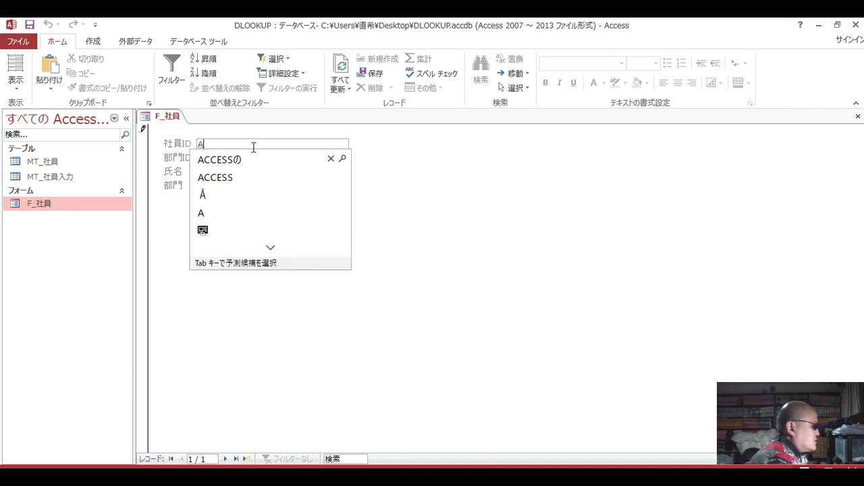
type("001")
key("Return")
key("Return")
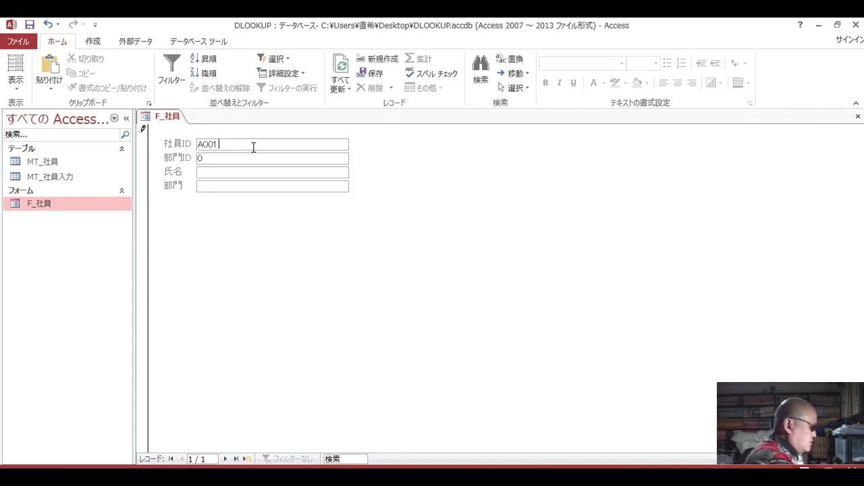
left_click(256, 147)
key("Return")
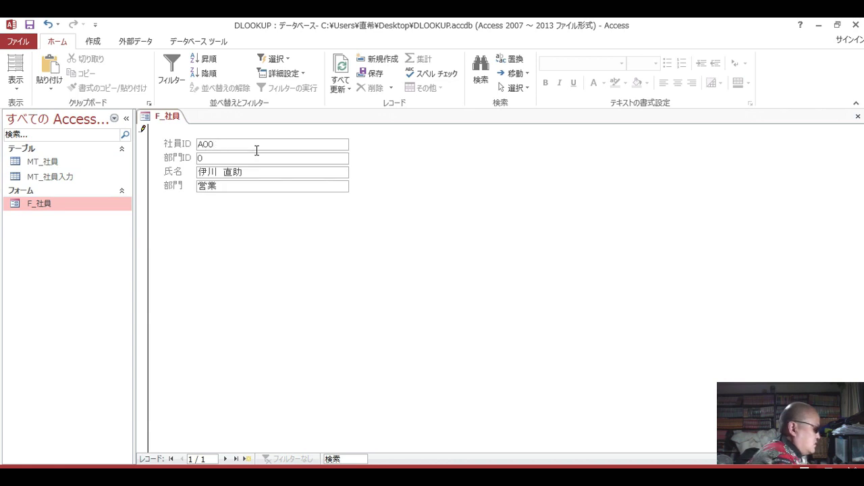
type("2")
key("Return")
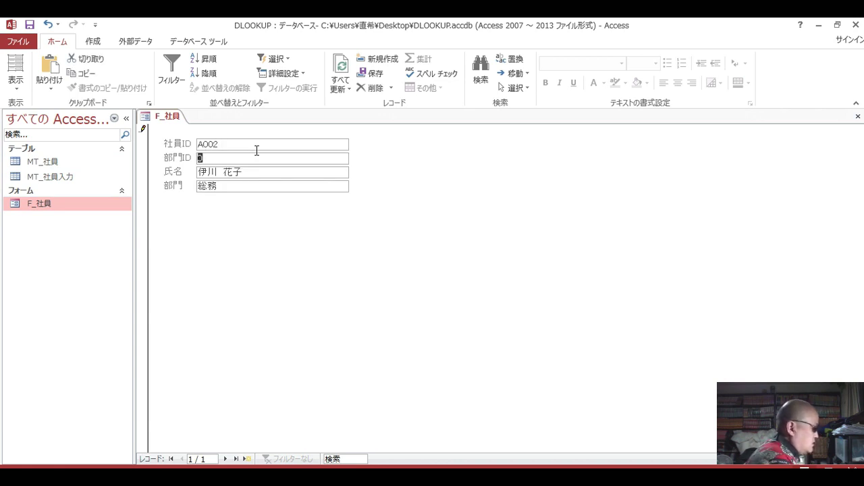
left_click(228, 159)
type("123")
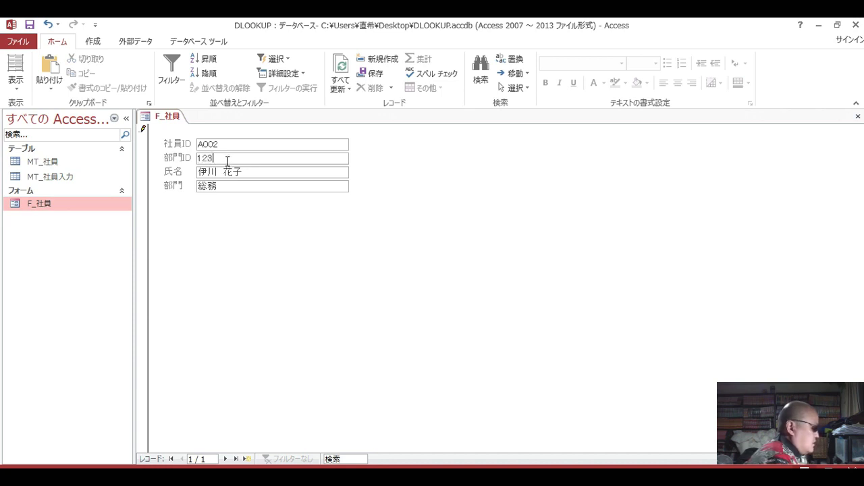
key("Return")
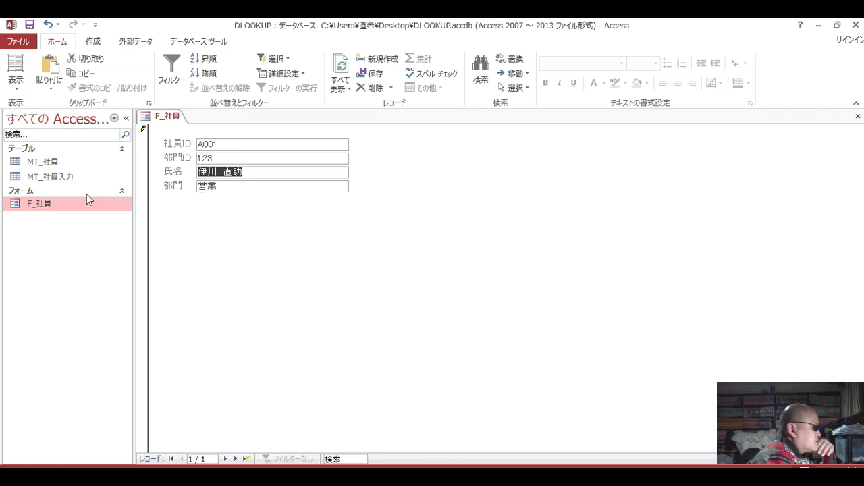
left_click(856, 117)
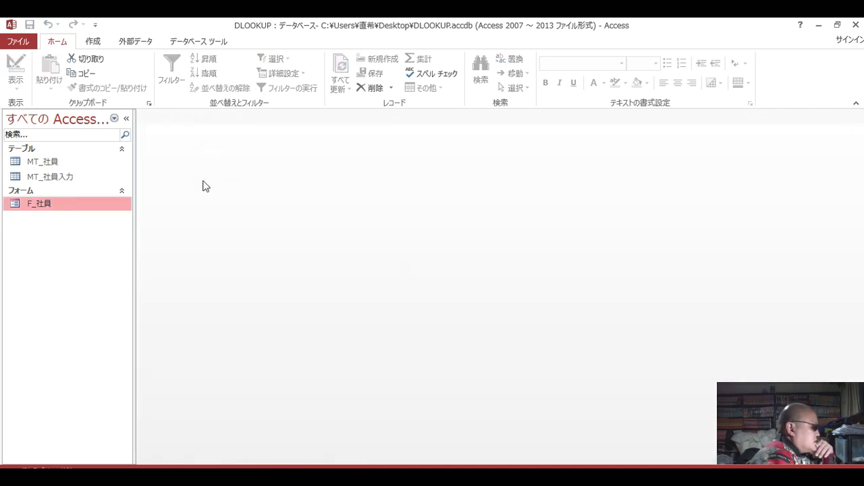
right_click(52, 165)
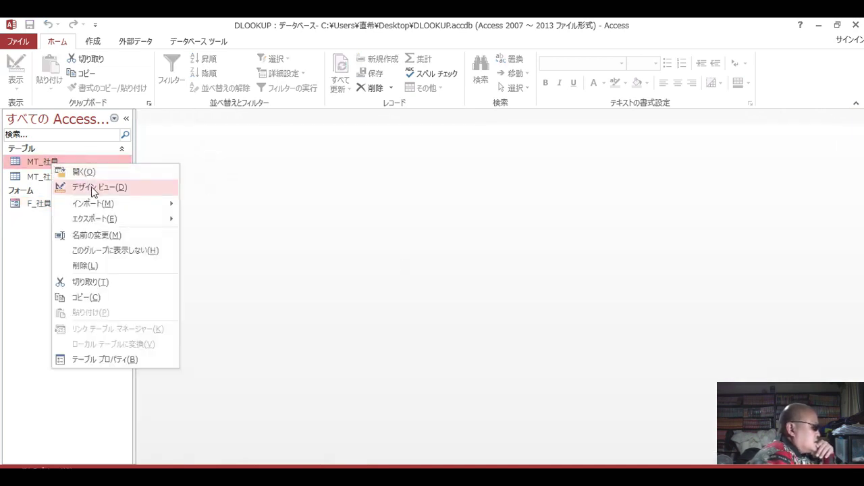
left_click(93, 189)
left_click(347, 149)
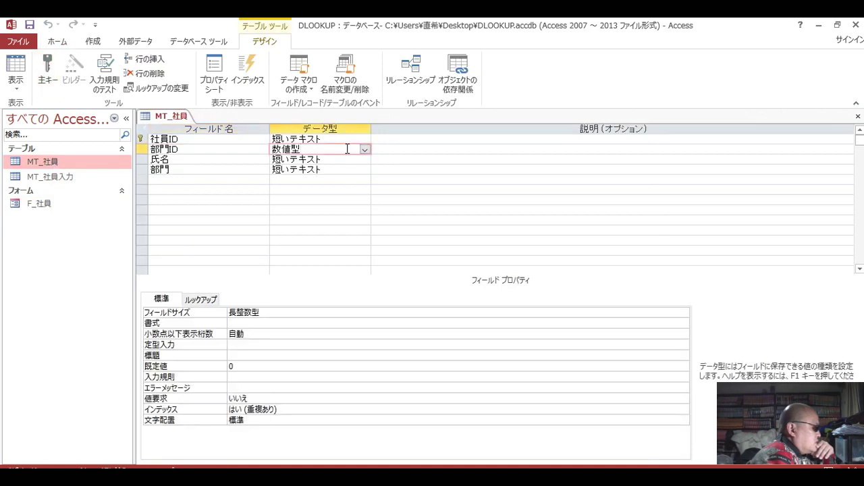
key("Up")
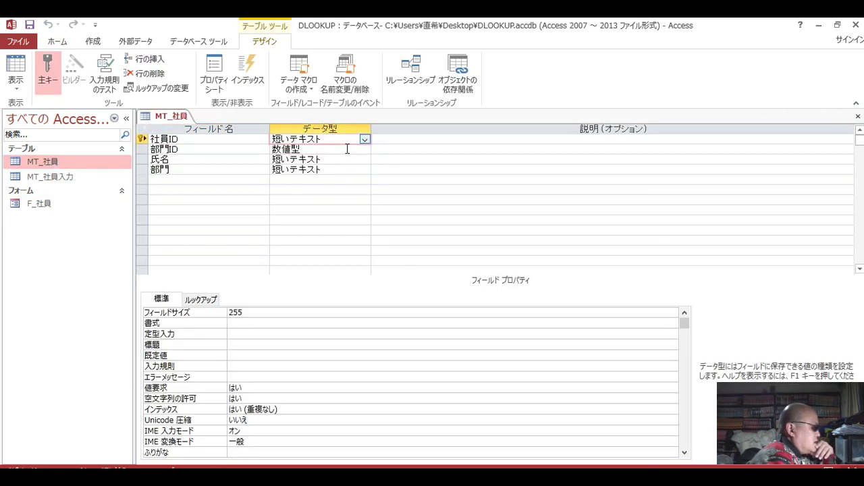
key("Down")
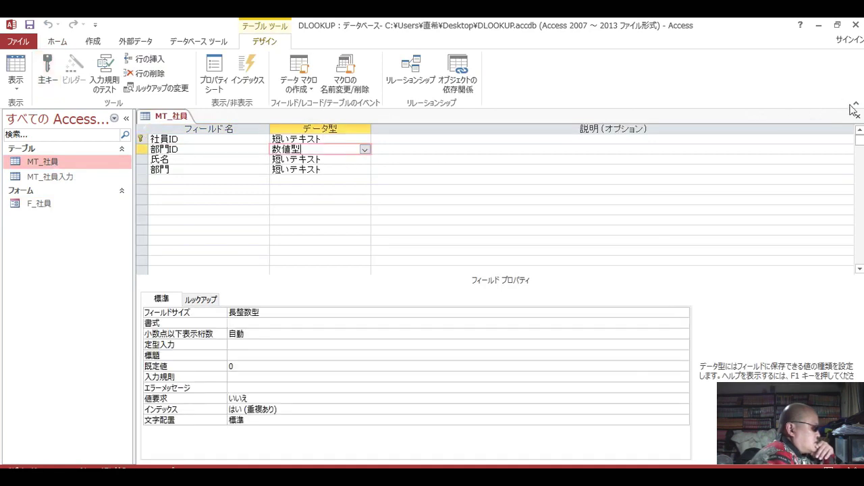
left_click(857, 115)
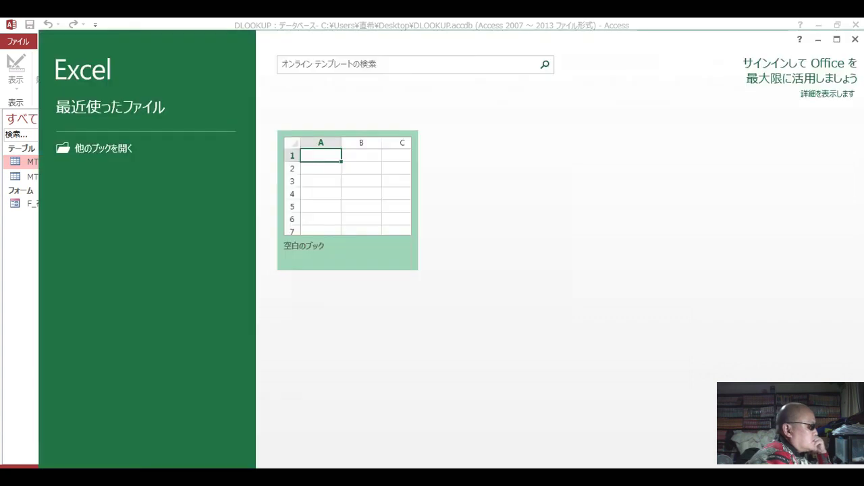
- Start a blank Excel workbook and zoom in on the grid
left_click(360, 217)
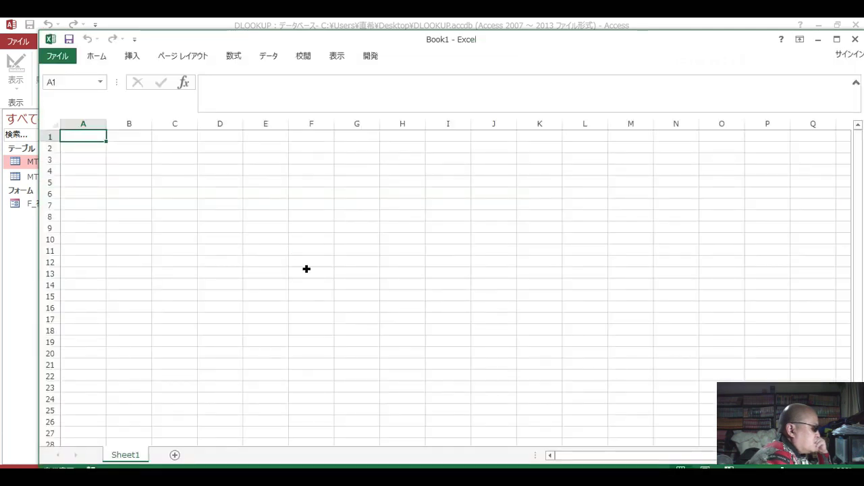
scroll(308, 269, "up", 3)
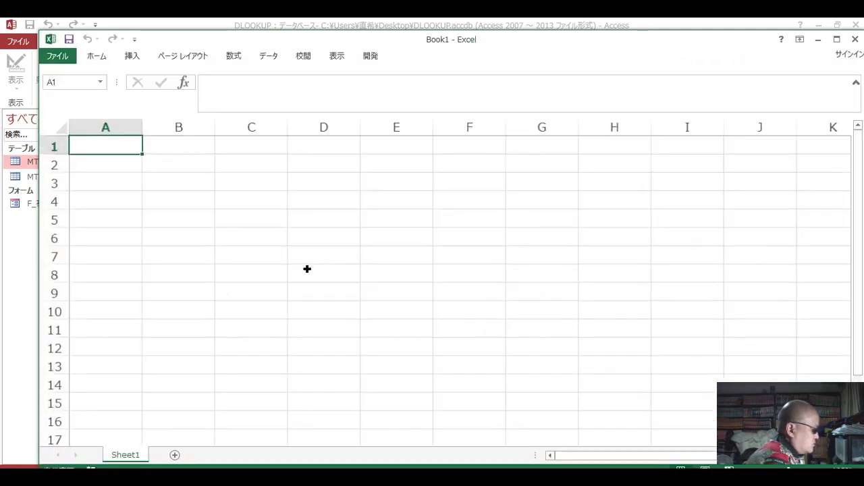
scroll(307, 268, "up", 2)
scroll(311, 271, "up", 1)
scroll(308, 268, "up", 1)
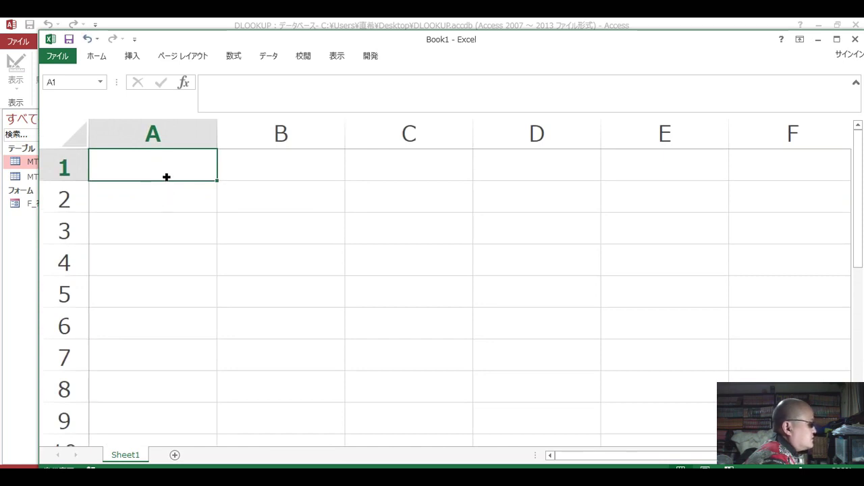
- Enter 12/1 in cell A1 so it shows as the date 12月1日
type("12/")
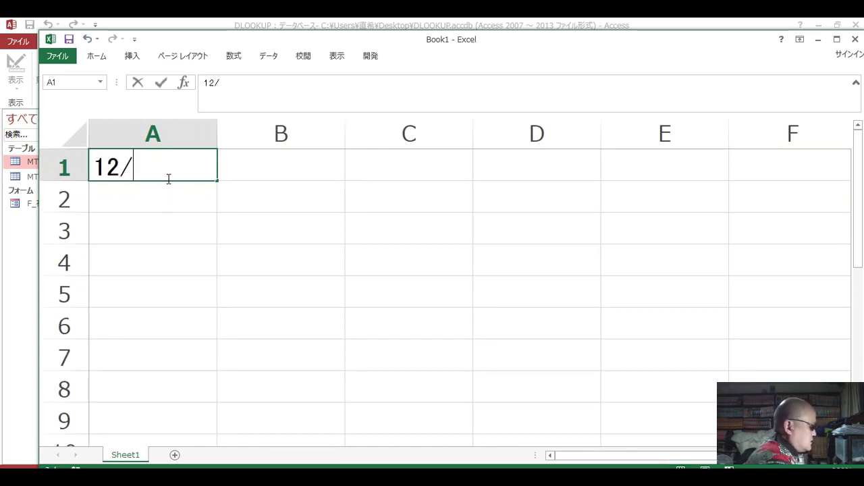
type("1")
key("Return")
key("Return")
left_click(164, 174)
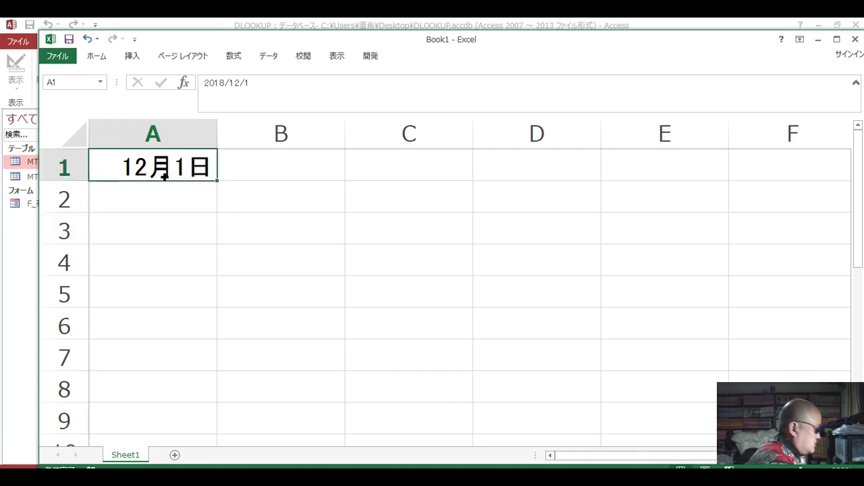
right_click(164, 174)
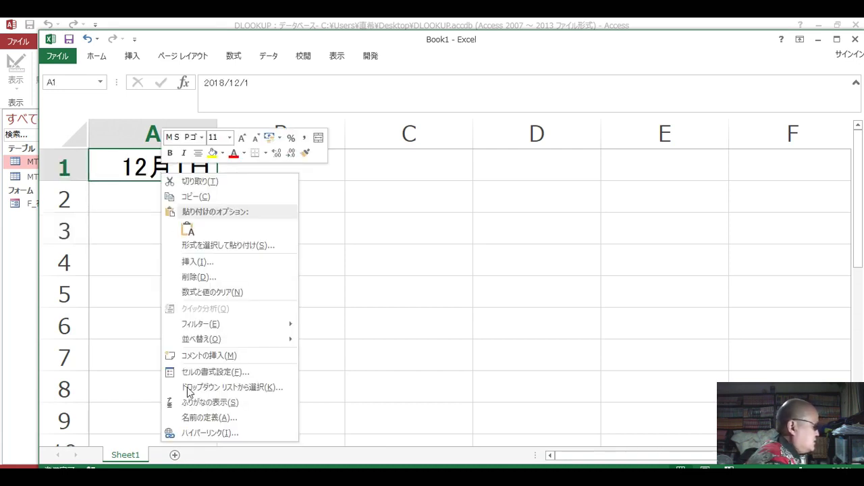
- Format cell A1 with the 時刻 (time) category so it shows 0:00:00
left_click(194, 373)
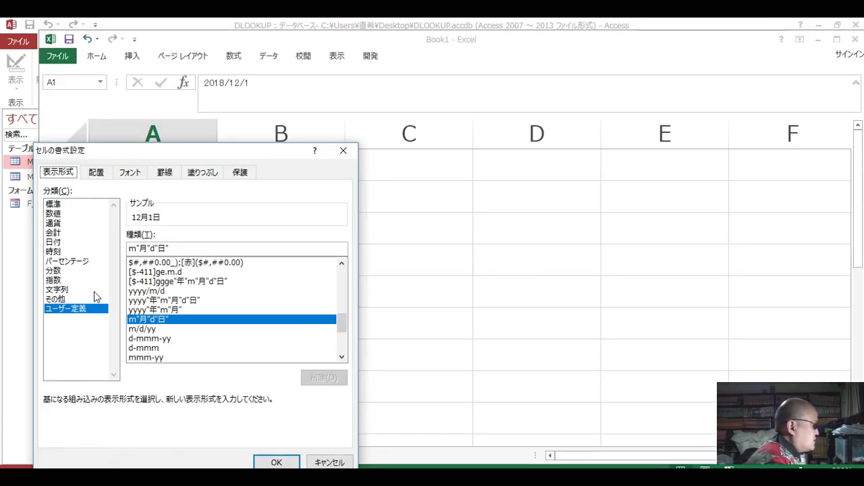
left_click(65, 245)
left_click(64, 252)
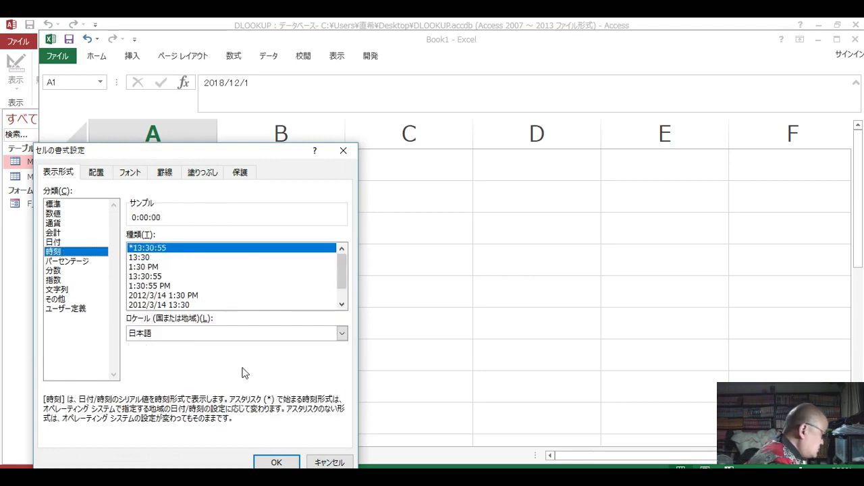
left_click(271, 462)
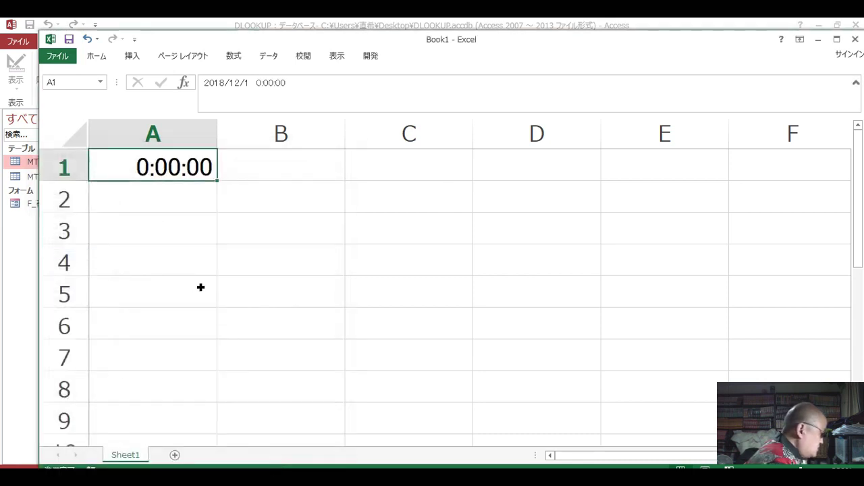
- Click through cells A1 to B3, then close the workbook choosing 保存しない
left_click(200, 288)
left_click(169, 163)
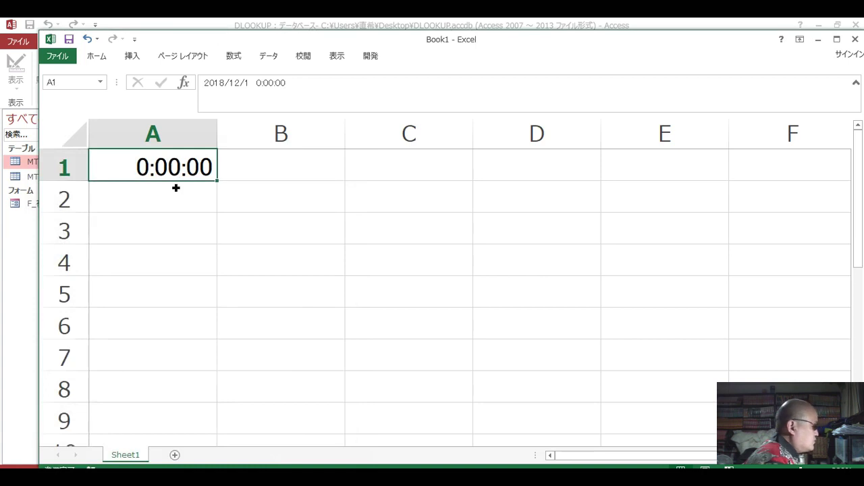
left_click(176, 193)
left_click(260, 169)
left_click(266, 190)
left_click(143, 202)
left_click(259, 199)
left_click(182, 209)
left_click(279, 201)
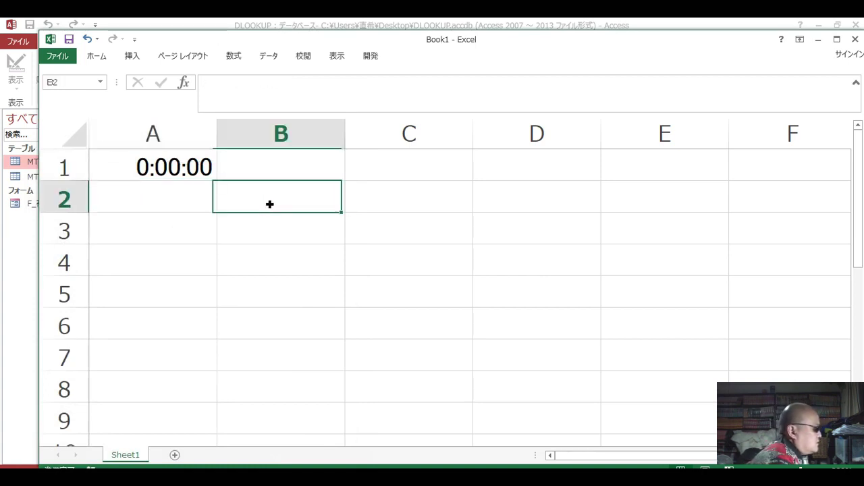
left_click(279, 237)
left_click(173, 206)
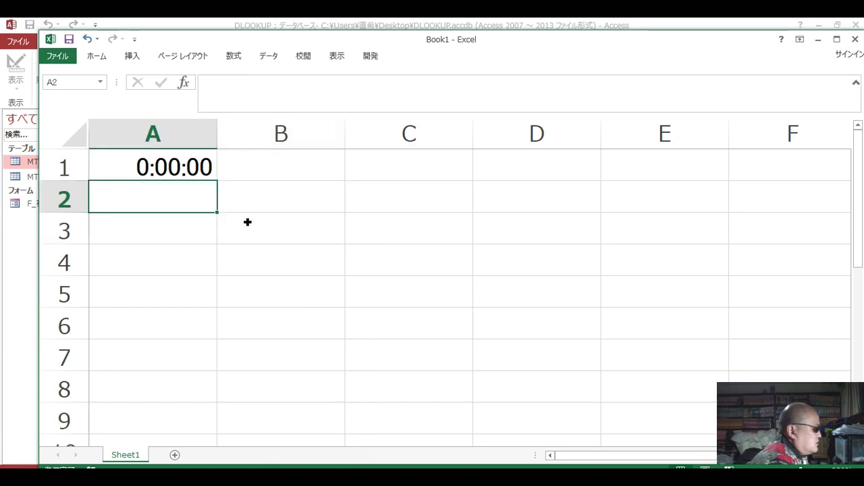
left_click(855, 41)
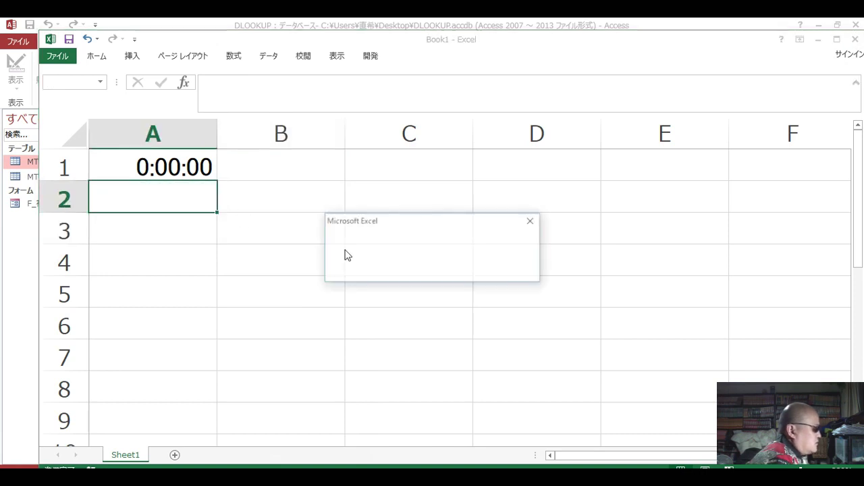
left_click(446, 269)
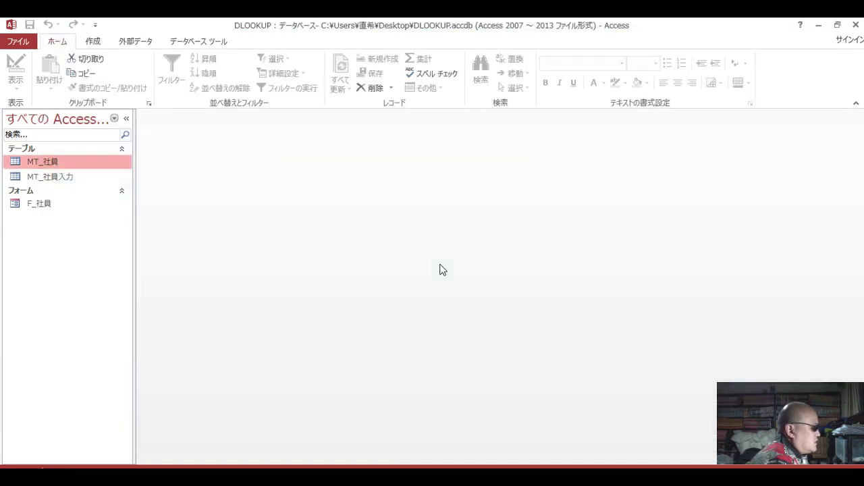
- Open the MT_社員 table, check records A002 and A003, then open the F_社員 form
double_click(61, 162)
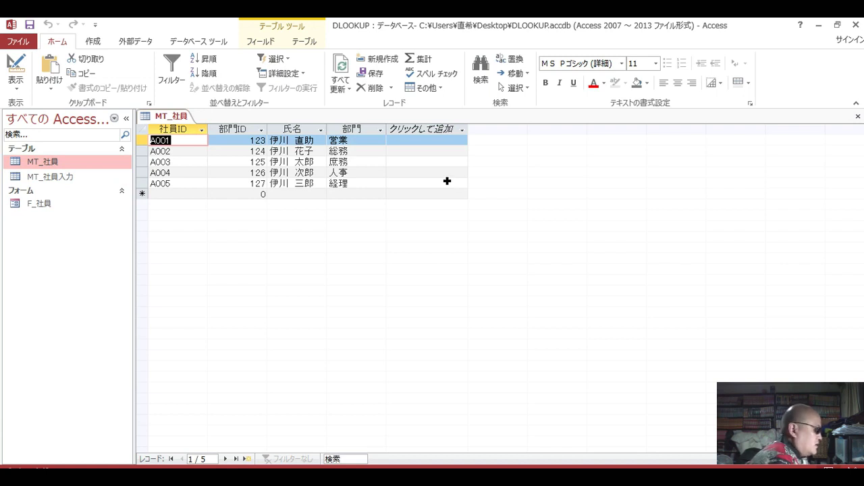
left_click(241, 162)
left_click(297, 163)
left_click(241, 151)
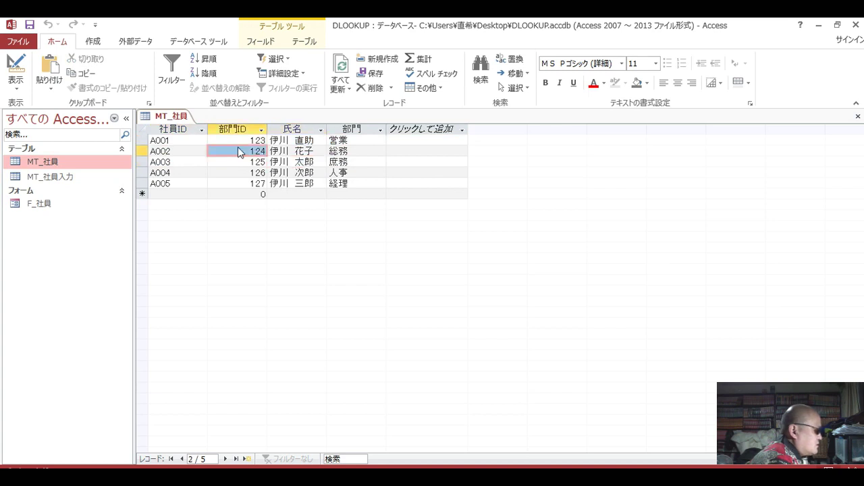
left_click(160, 151)
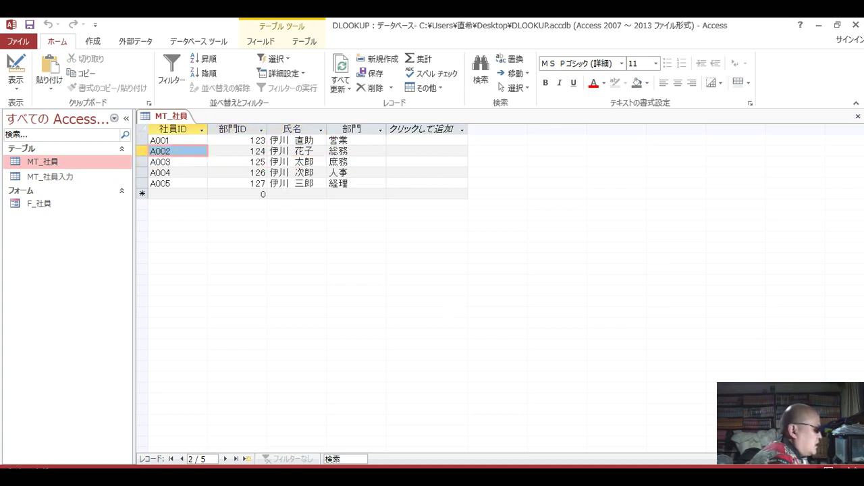
double_click(29, 206)
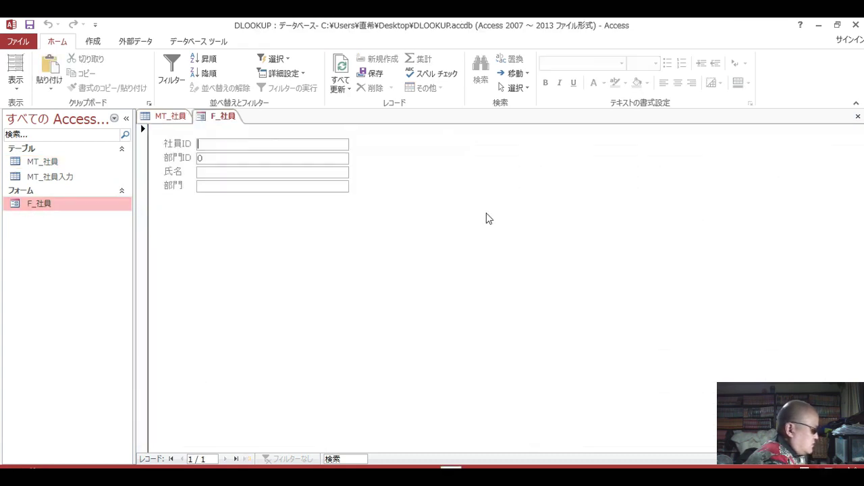
- In Layout View, open the 更新後処理 event code of F_社員's 社員ID box
right_click(443, 202)
left_click(476, 227)
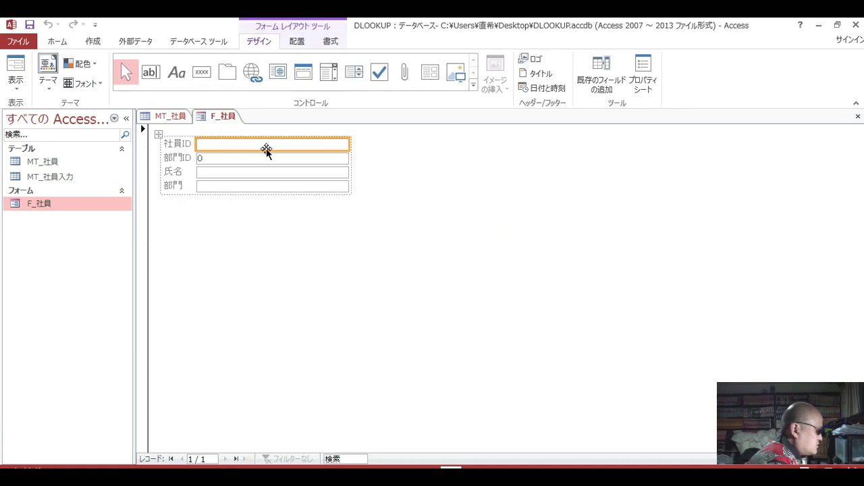
double_click(266, 150)
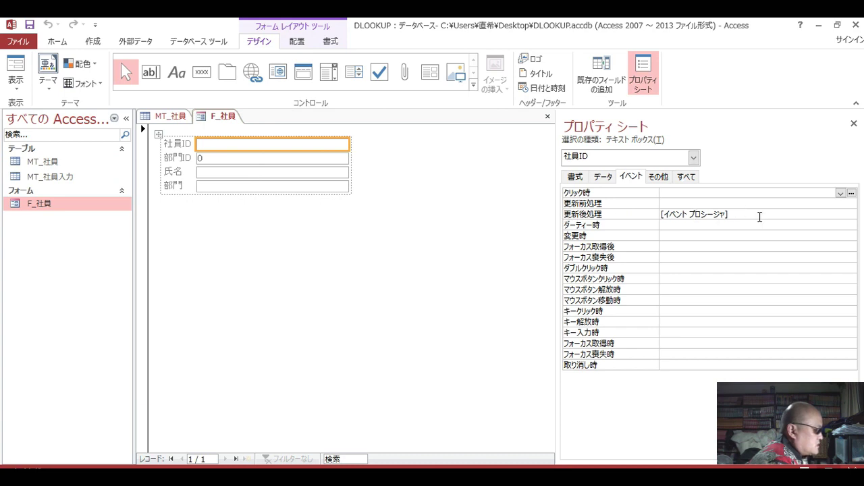
left_click(761, 217)
left_click(851, 214)
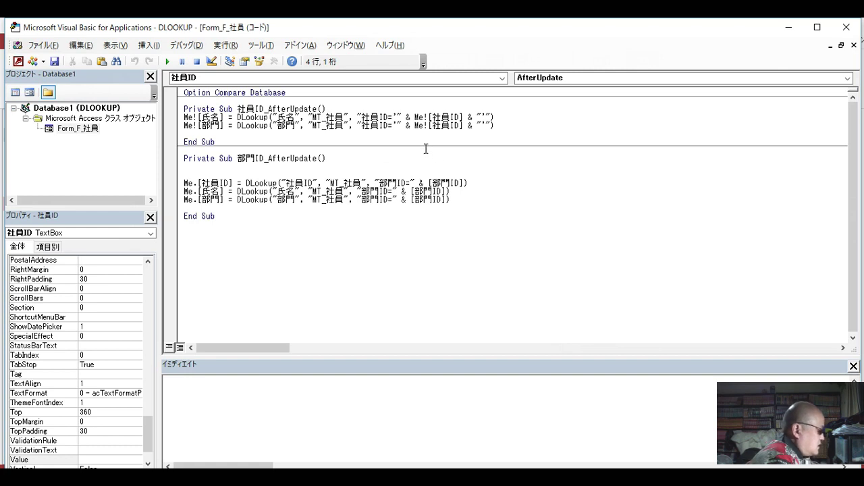
- Highlight and read the 社員ID and 部門ID DLookup lines, then show the desktop with Win+D
mouse_move(499, 117)
left_mouse_down()
mouse_move(186, 136)
mouse_move(183, 116)
left_mouse_up()
left_click(544, 118)
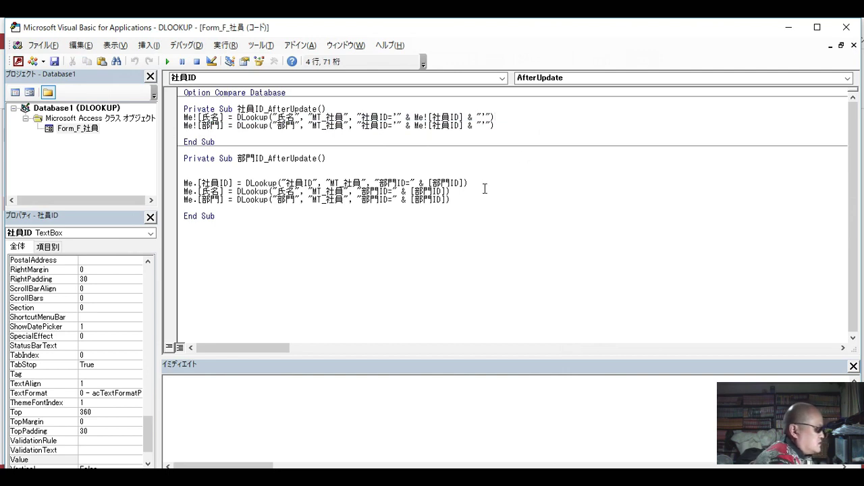
left_click_drag(482, 183, 212, 193)
left_click(351, 200)
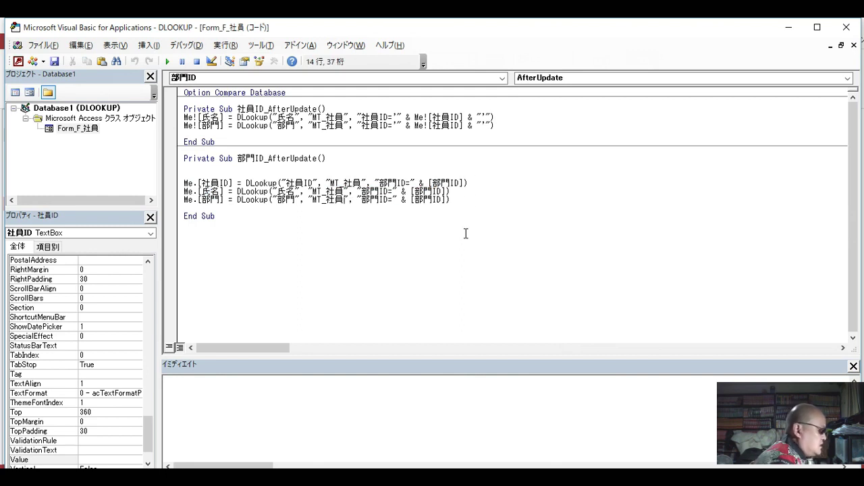
left_click(485, 188)
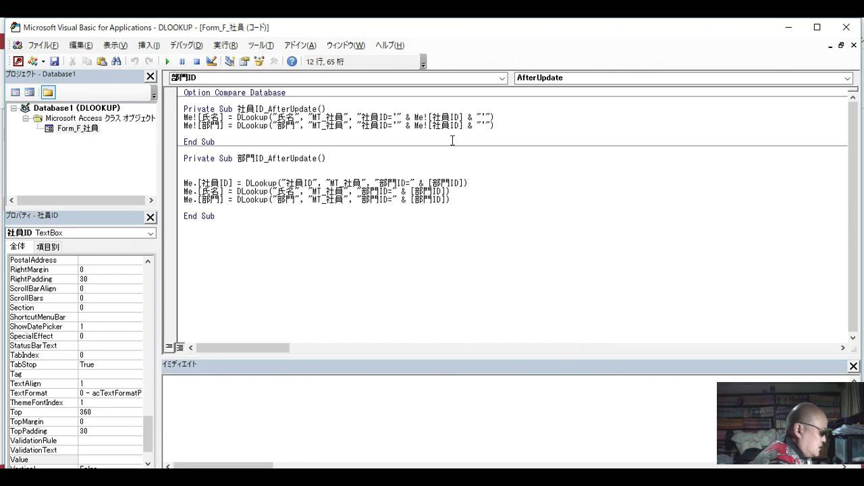
left_click_drag(513, 119, 193, 120)
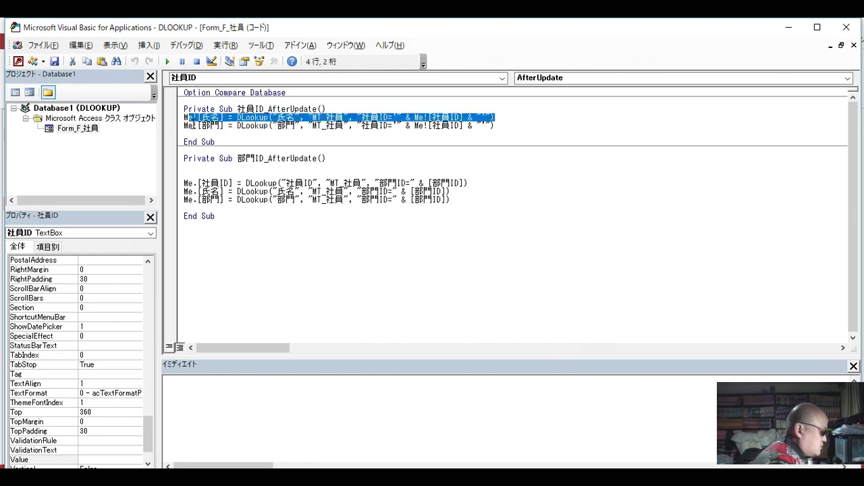
left_click(442, 220)
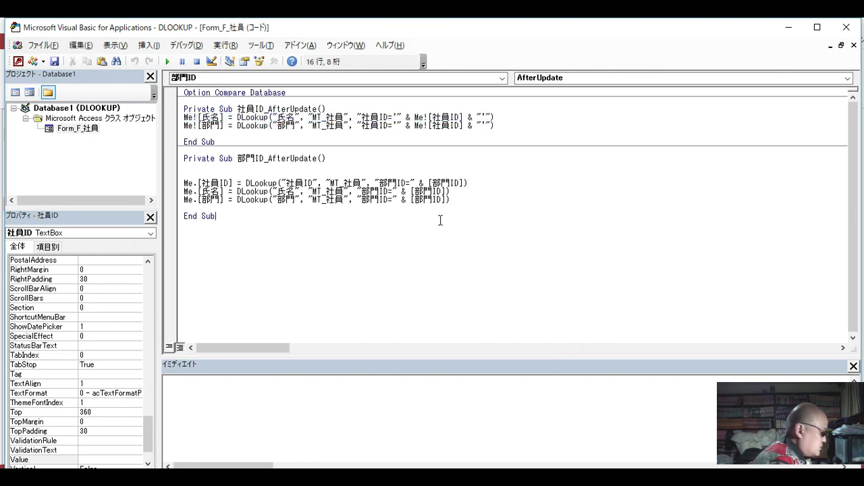
key("super+d")
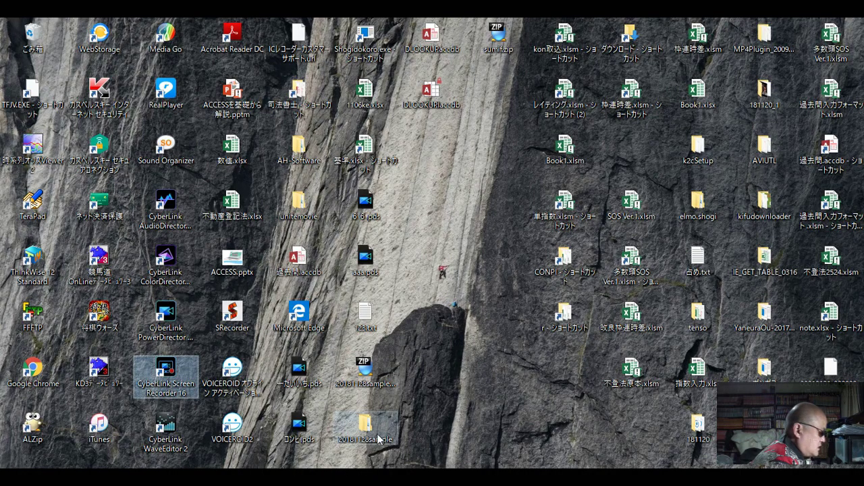
- Open DLOOKUP.txt from the nested 20181128sample folders in Notepad
left_click(404, 447)
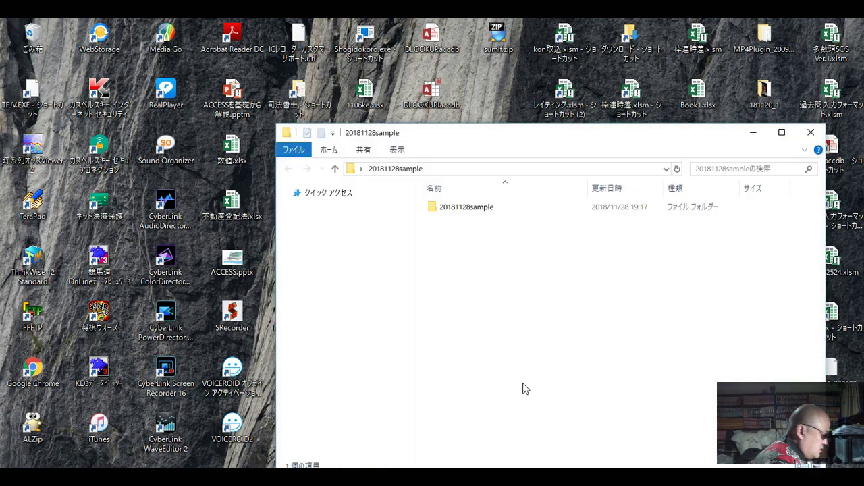
left_click(480, 214)
double_click(480, 215)
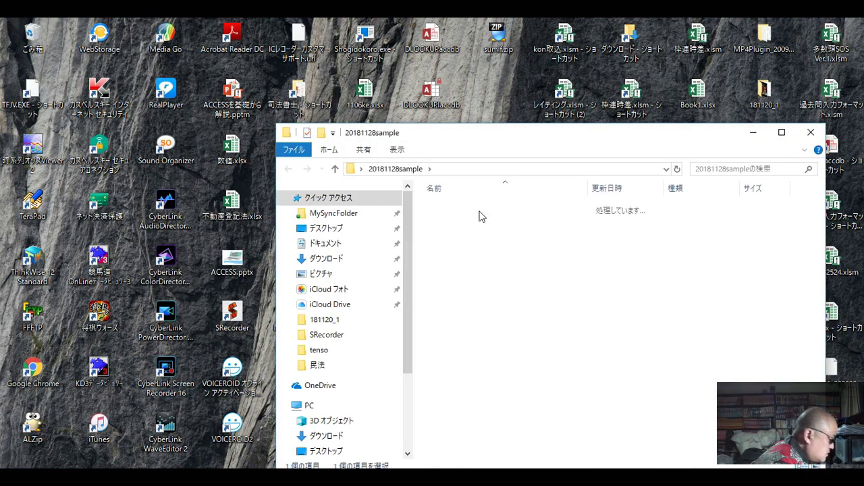
double_click(478, 216)
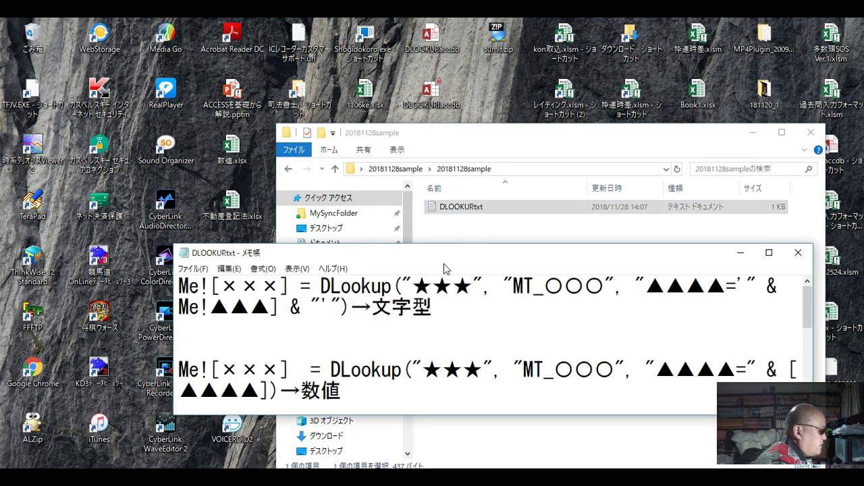
double_click(457, 254)
left_click(459, 259)
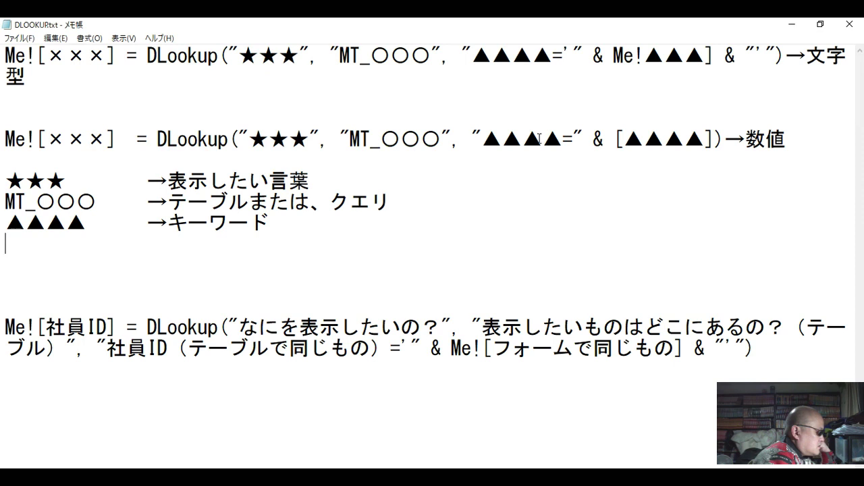
left_click(284, 59)
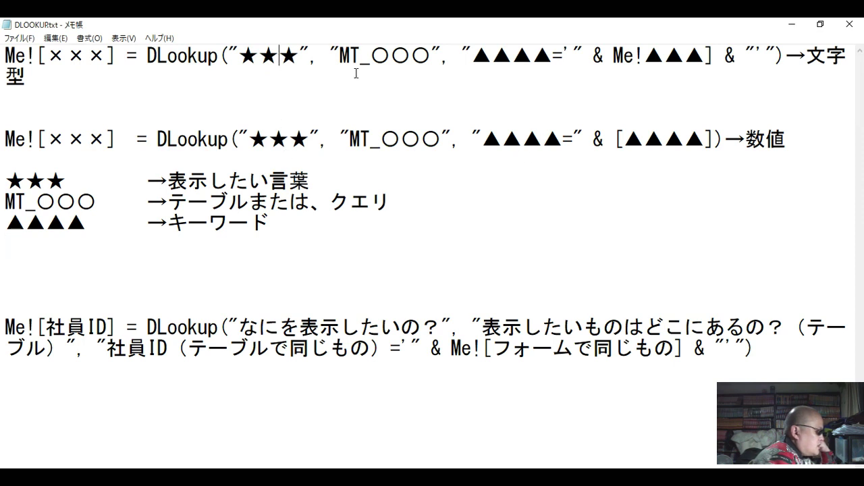
left_click(410, 60)
double_click(675, 66)
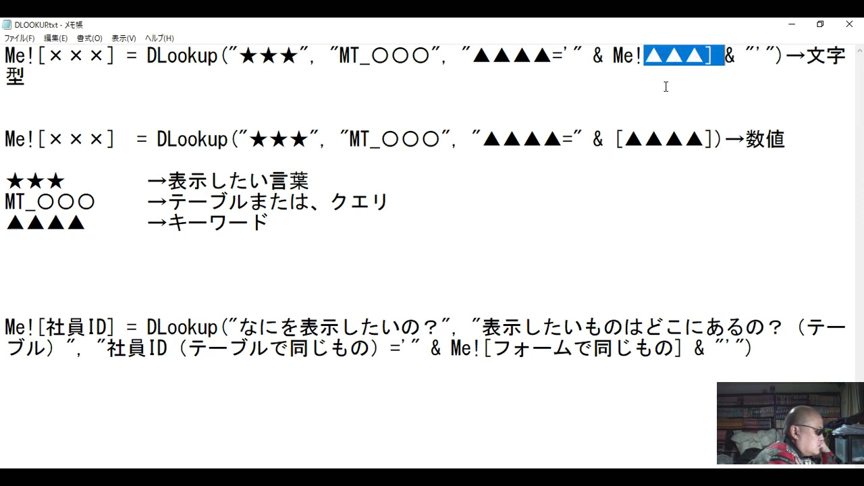
left_click(670, 78)
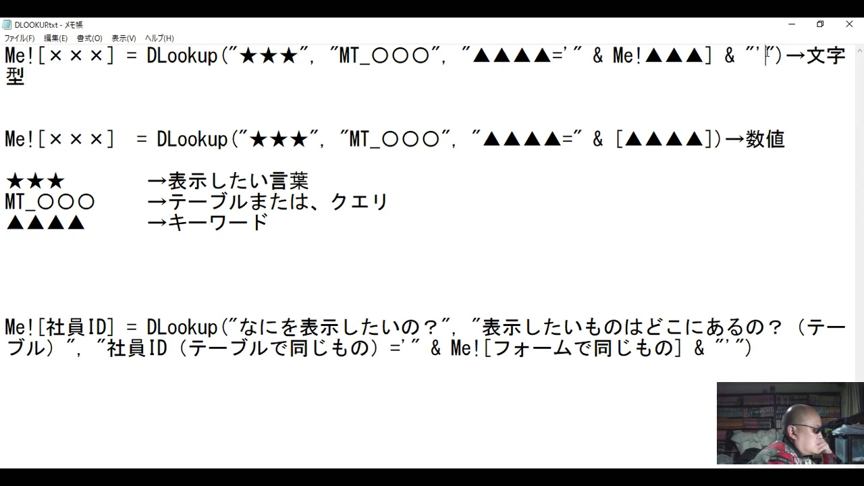
left_click(400, 206)
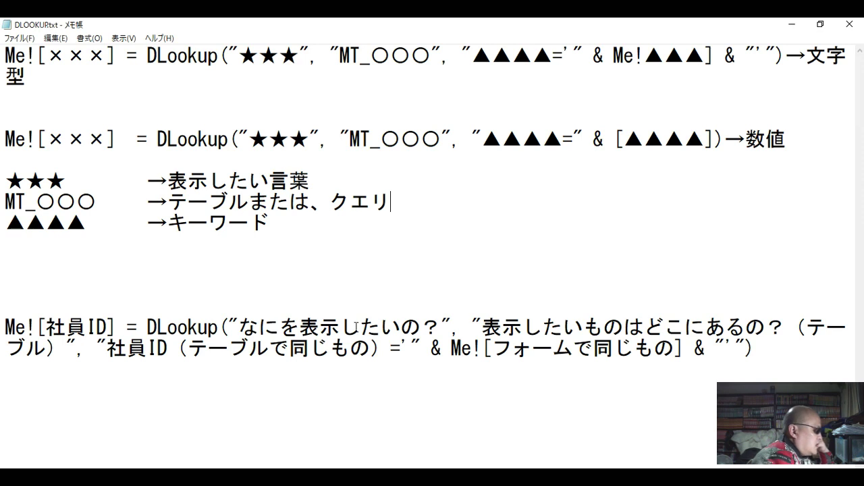
left_click_drag(147, 328, 218, 329)
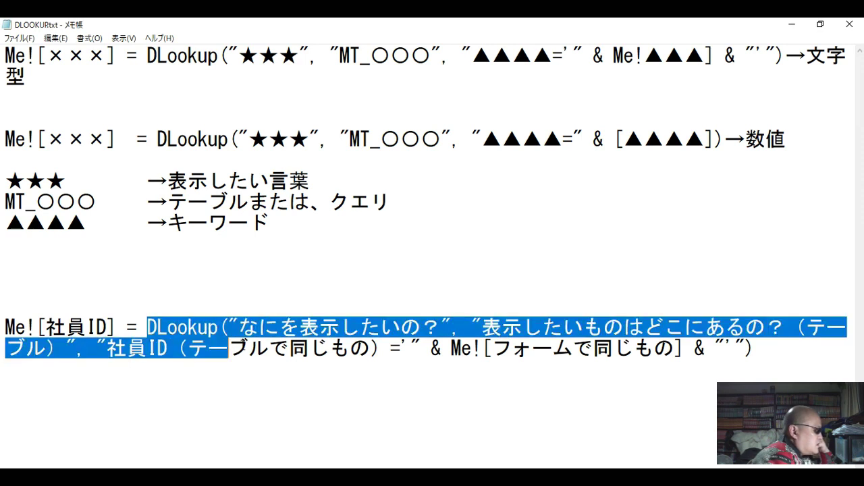
left_click(351, 387)
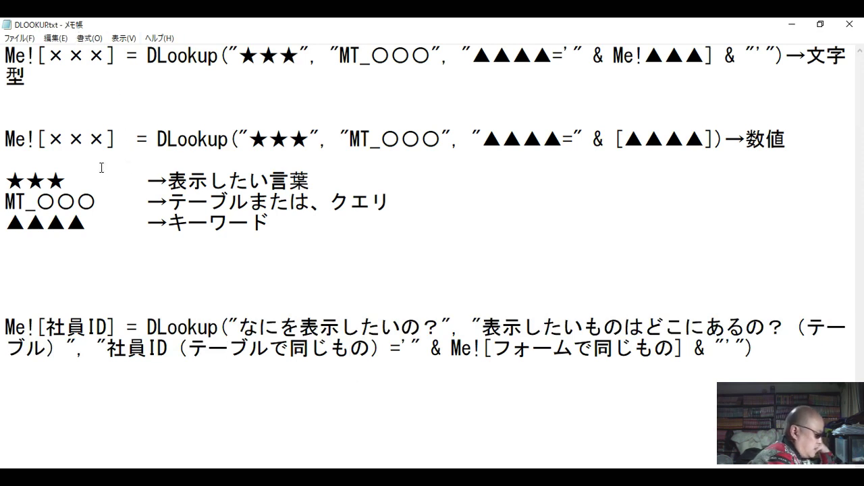
left_click_drag(6, 140, 833, 145)
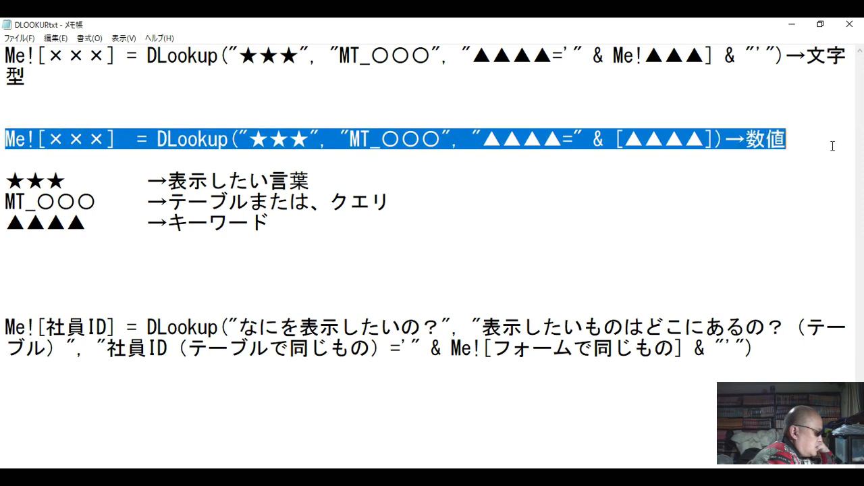
left_click(769, 169)
left_click(6, 142)
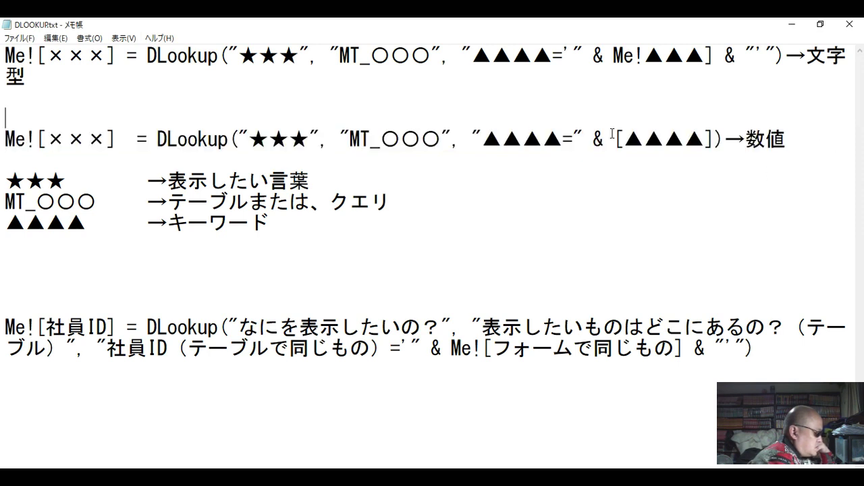
left_click(797, 146, "shift")
left_click(817, 191)
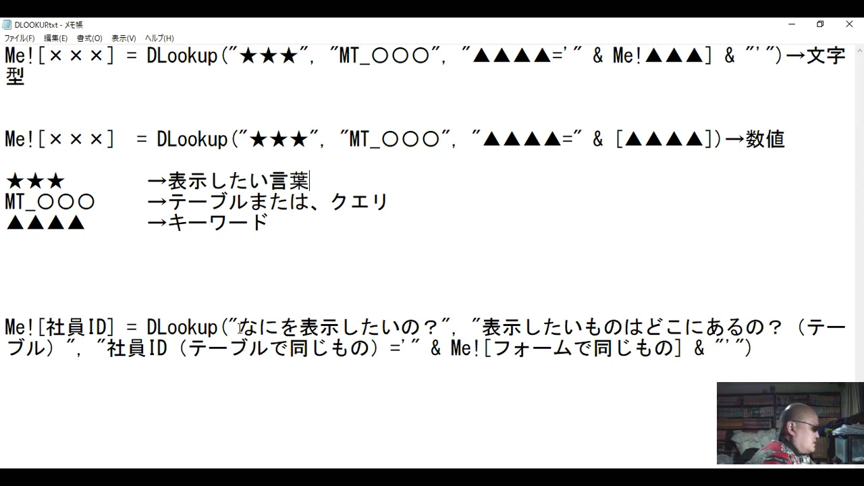
left_click_drag(239, 327, 441, 329)
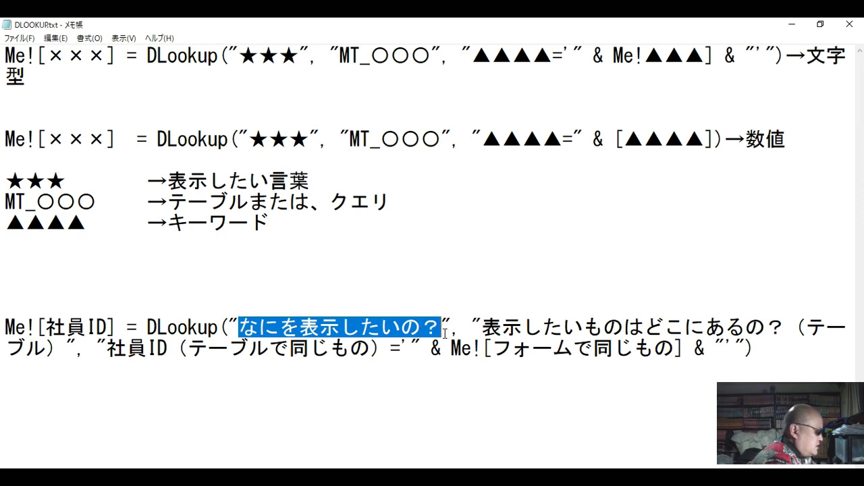
left_click(403, 376)
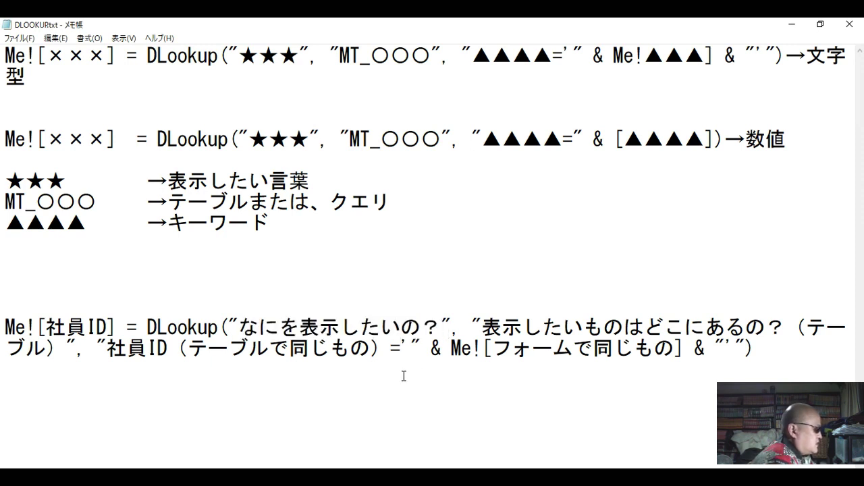
left_click_drag(238, 328, 439, 331)
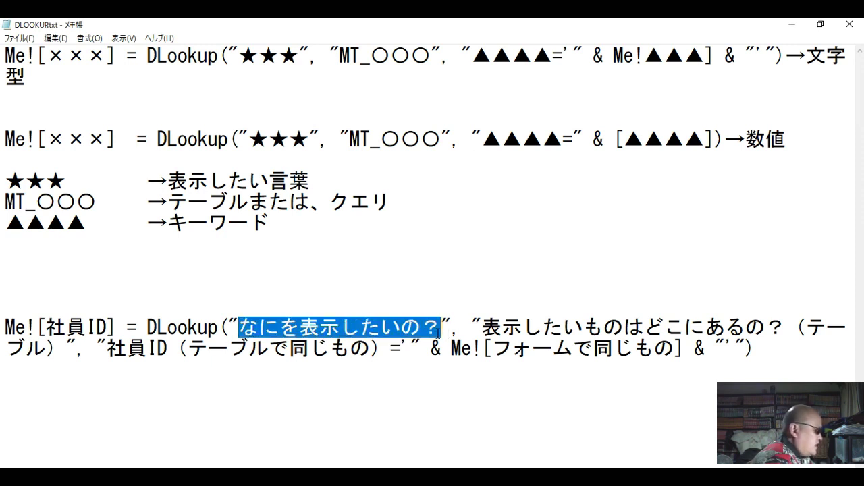
left_click(451, 348)
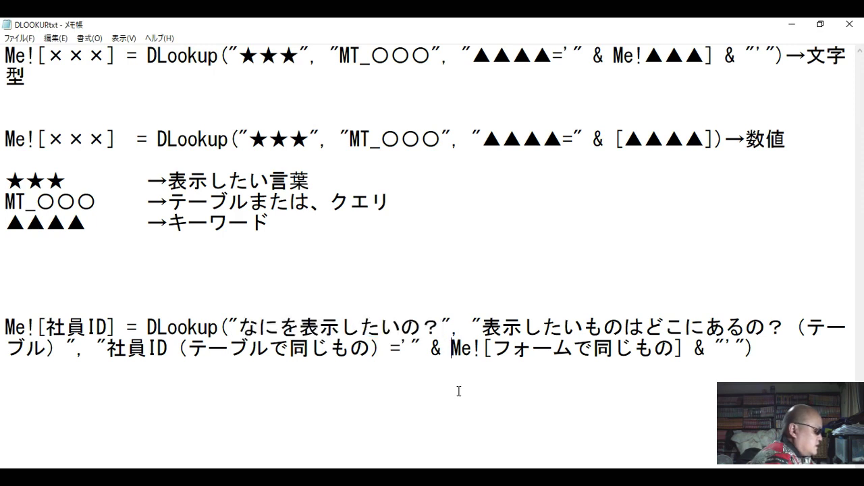
left_click_drag(491, 333, 785, 331)
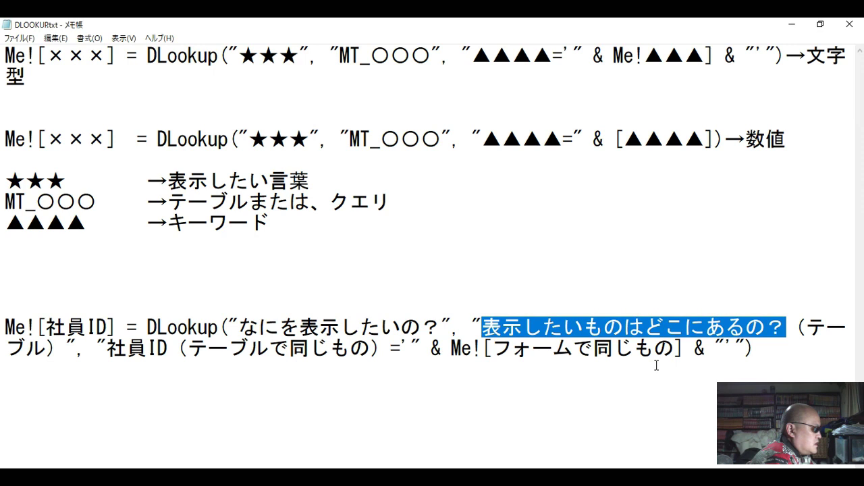
left_click(655, 335)
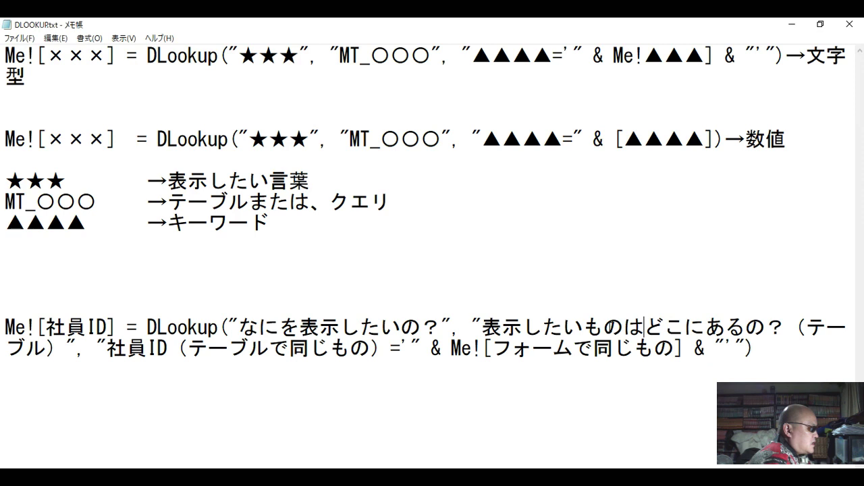
left_click_drag(329, 202, 432, 204)
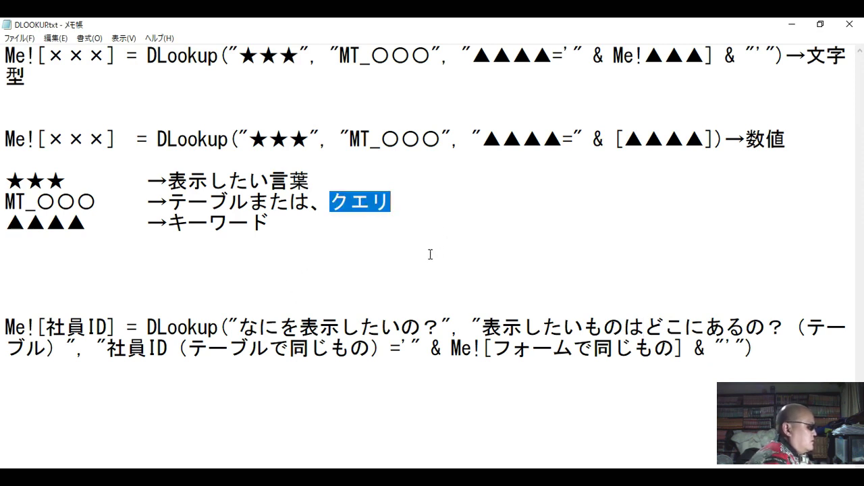
left_click(429, 221)
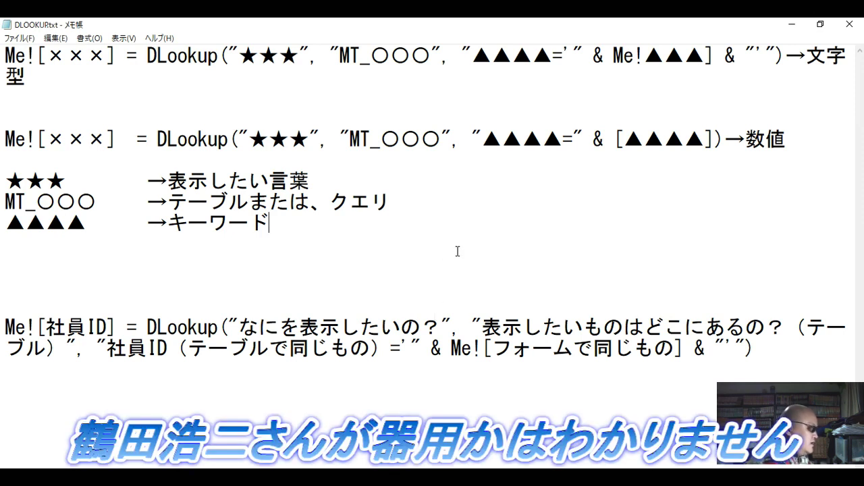
mouse_move(484, 329)
left_mouse_down()
mouse_move(780, 316)
mouse_move(784, 328)
left_mouse_up()
left_click(189, 392)
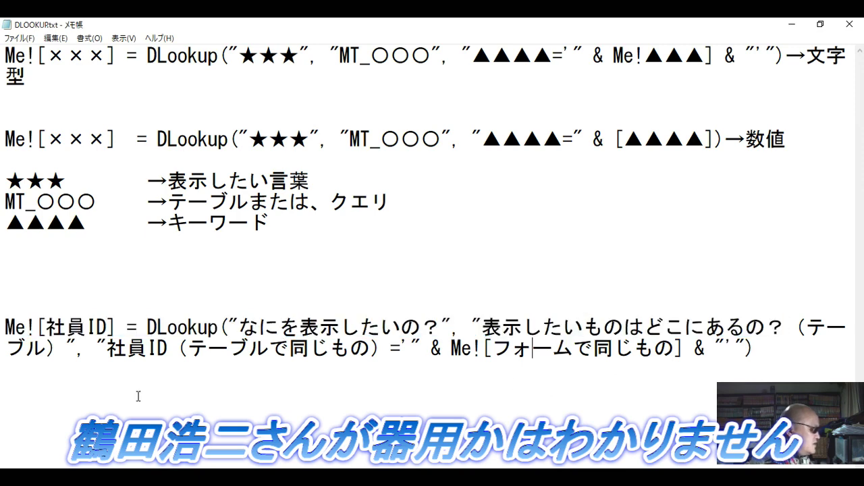
left_click_drag(107, 348, 189, 350)
left_click(178, 358)
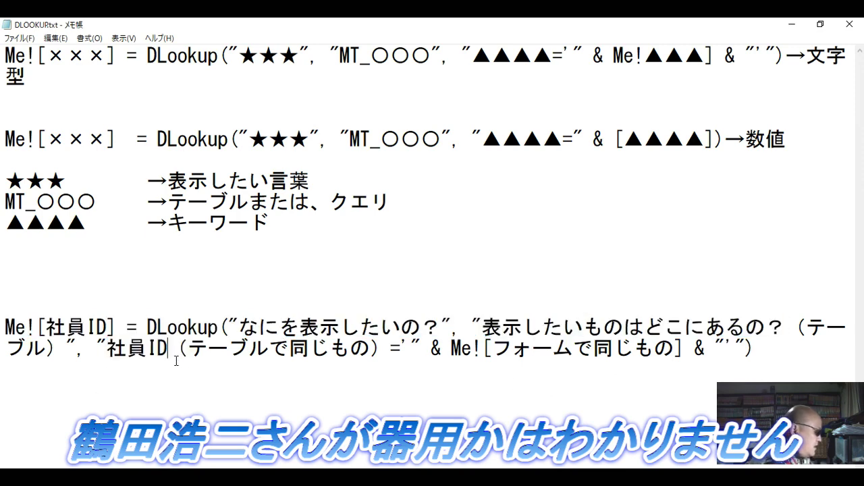
left_click_drag(107, 348, 169, 349)
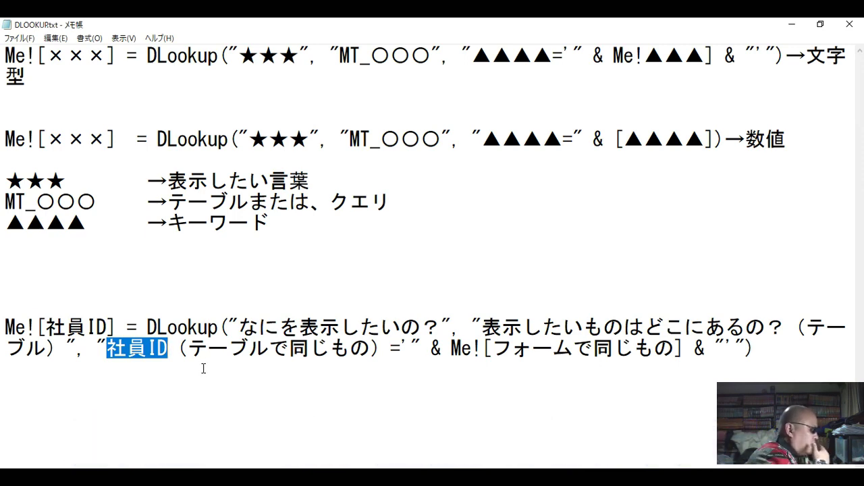
left_click(188, 370)
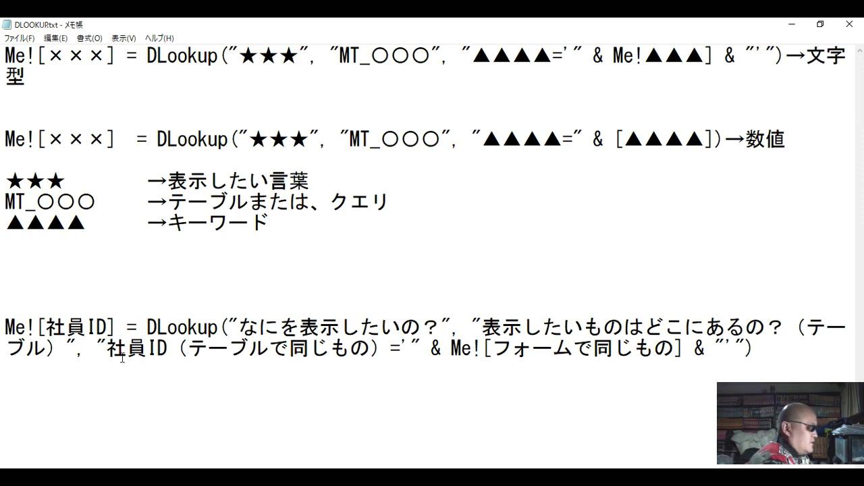
left_click_drag(106, 349, 158, 350)
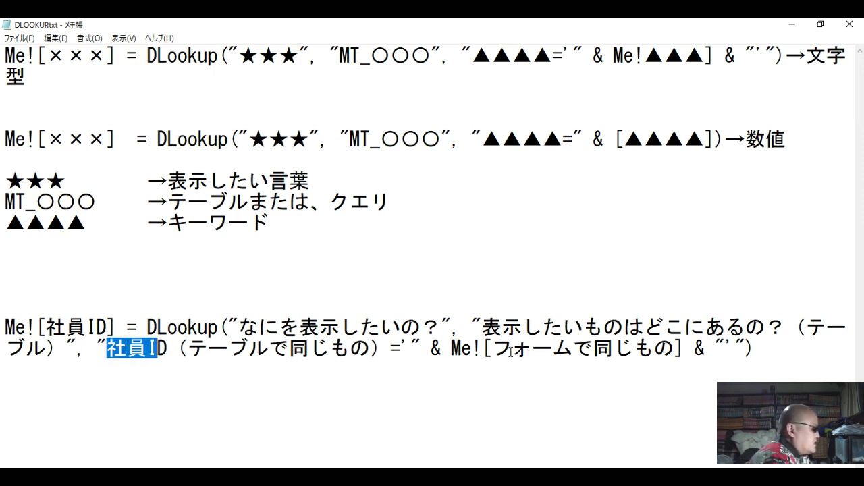
left_click_drag(493, 350, 680, 350)
left_click(299, 363)
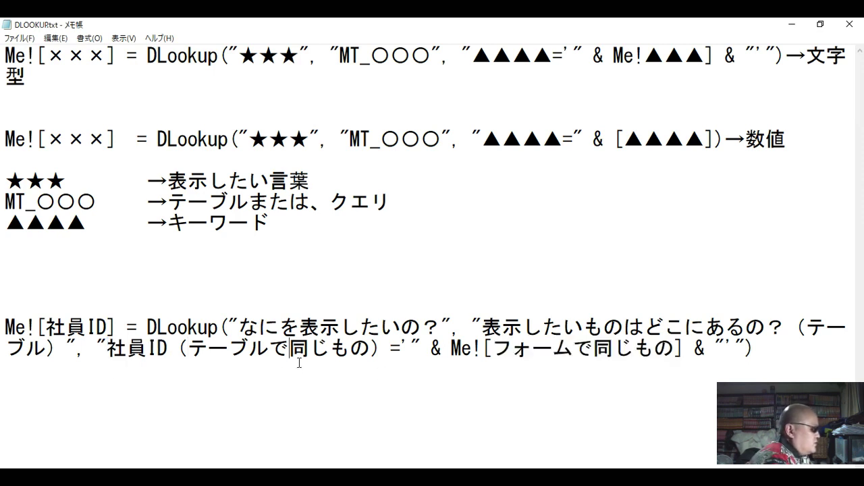
left_click(233, 358)
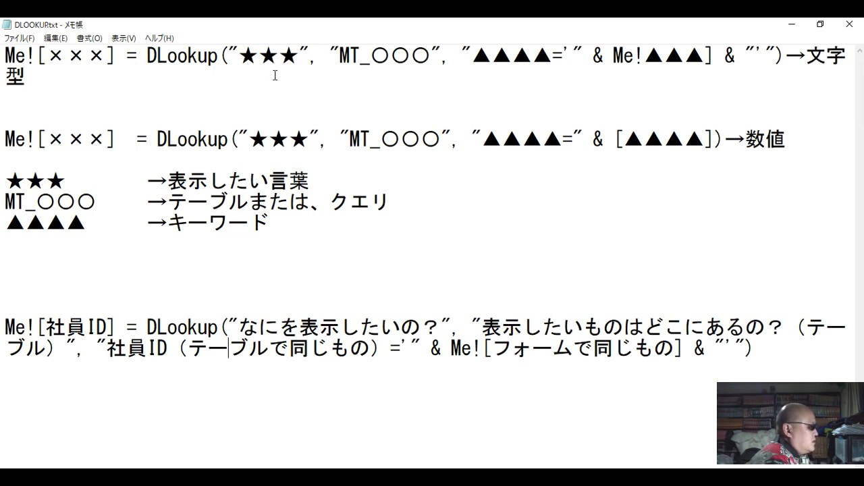
left_click(301, 61)
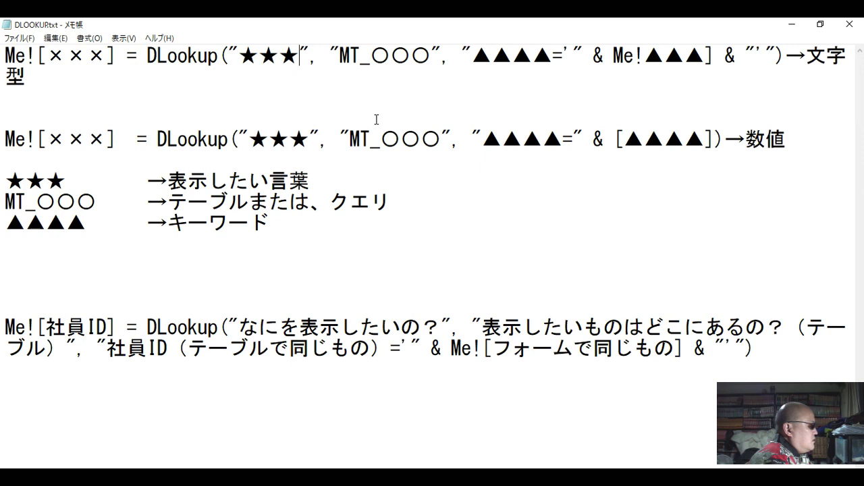
- Delete the ★★★, MT_○○○ and ▲▲▲▲ placeholders from the text-type template line
key("BackSpace")
key("BackSpace")
key("BackSpace")
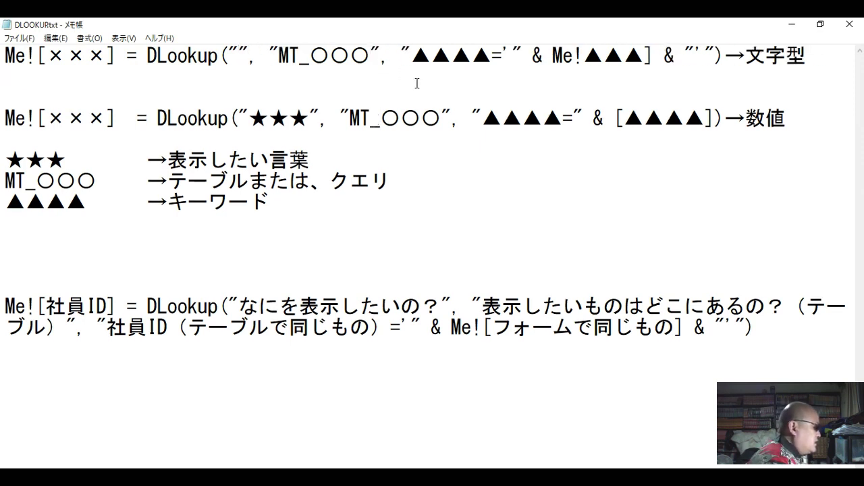
key("BackSpace")
key("BackSpace")
key("BackSpace")
key("BackSpace")
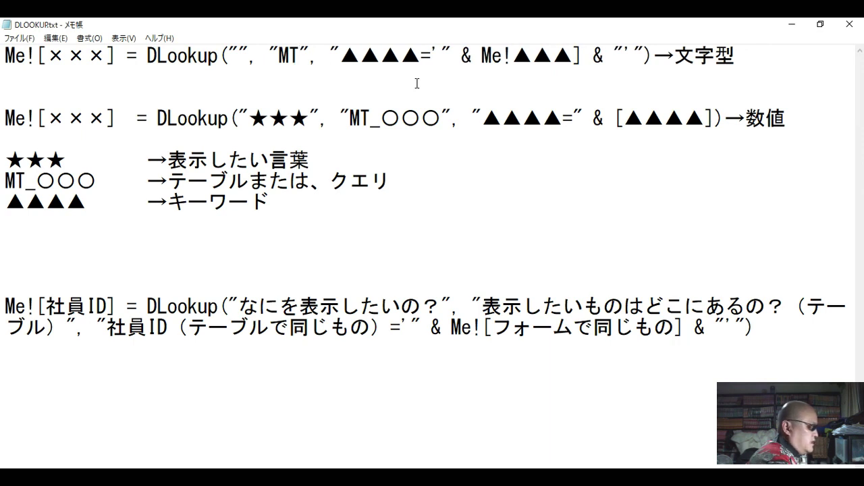
key("BackSpace")
key("BackSpace")
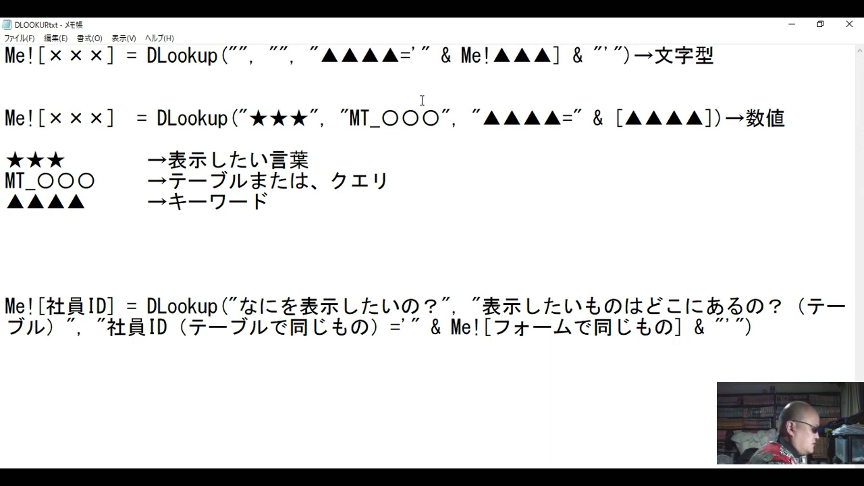
left_click(406, 62)
key("BackSpace")
key("BackSpace")
key("BackSpace")
key("BackSpace")
left_click(479, 66)
key("BackSpace")
key("BackSpace")
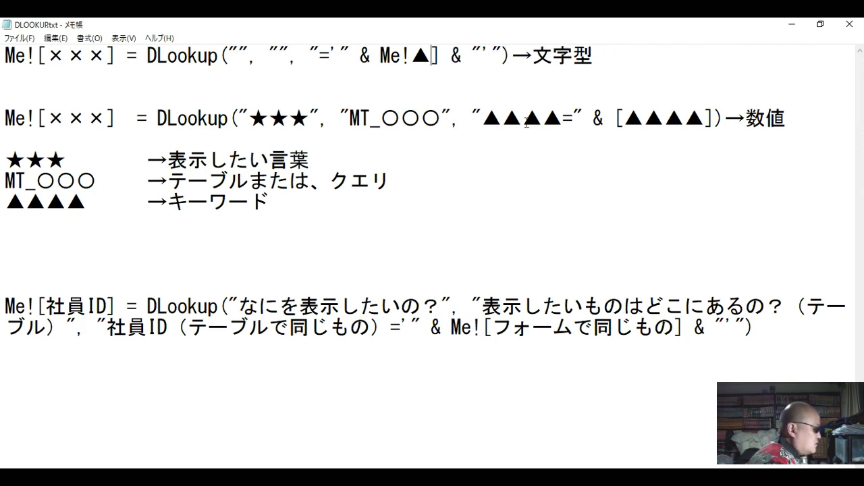
key("BackSpace")
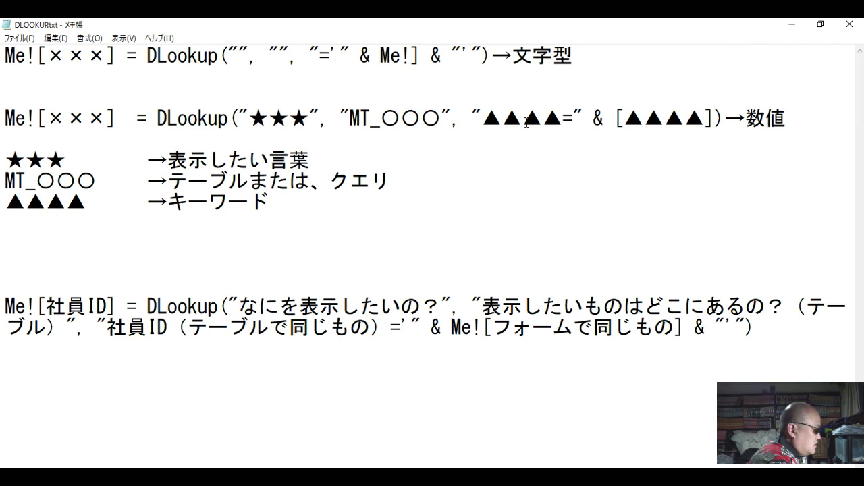
key("ctrl+z")
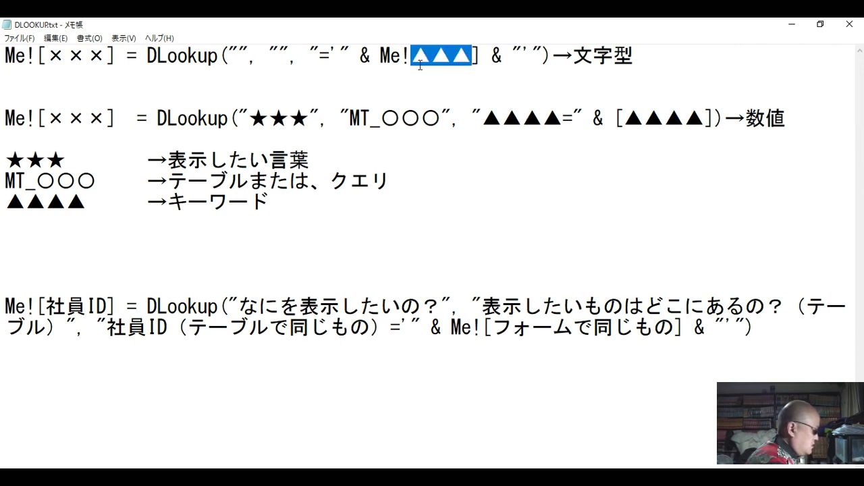
- Add the missing [ after Me!, empty the Me![] brackets, and close DLOOKUP.txt
left_click(424, 67)
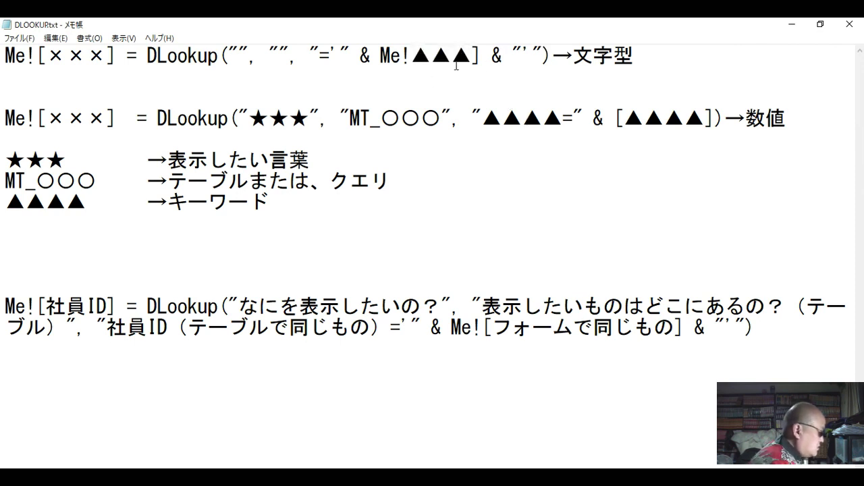
type("[")
left_click(484, 68)
key("BackSpace")
key("BackSpace")
key("BackSpace")
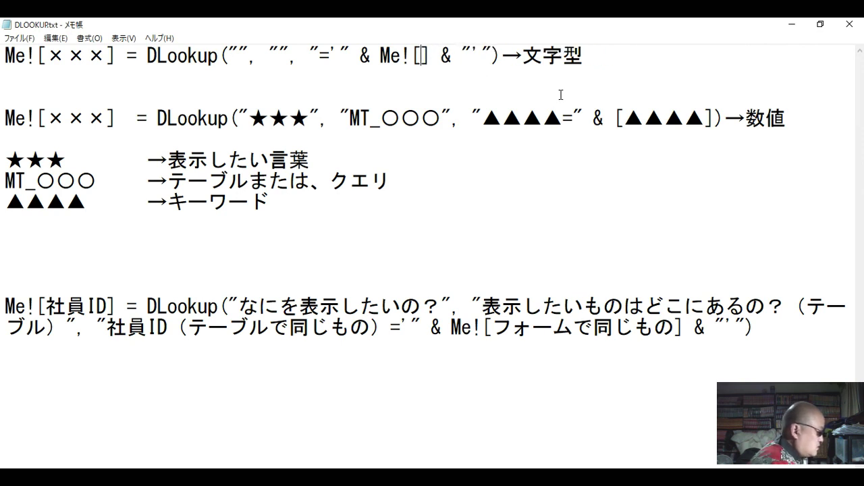
left_click(278, 86)
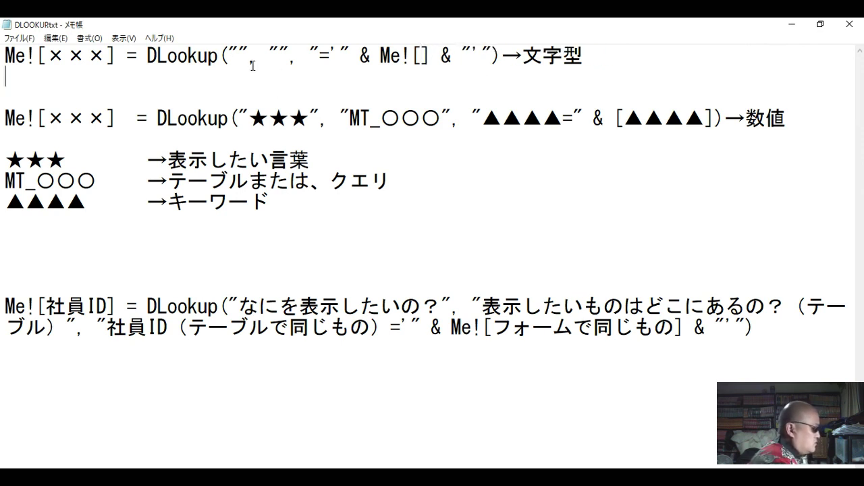
left_click(281, 56)
left_click(421, 58)
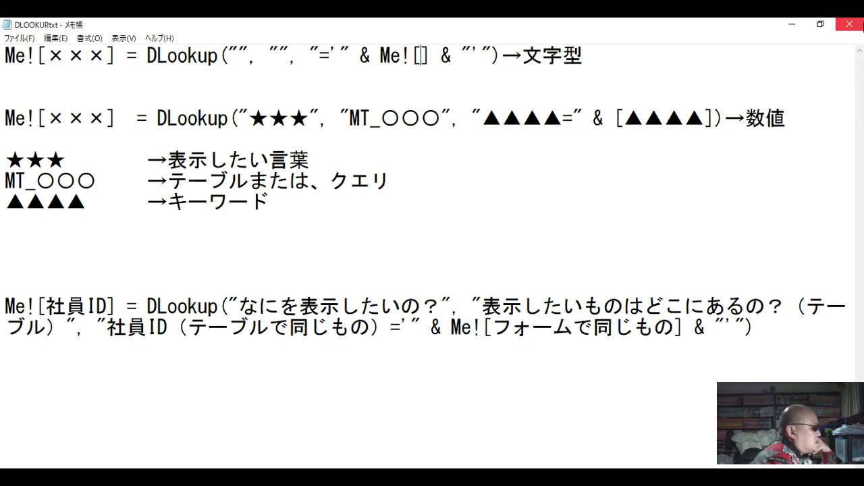
left_click(850, 24)
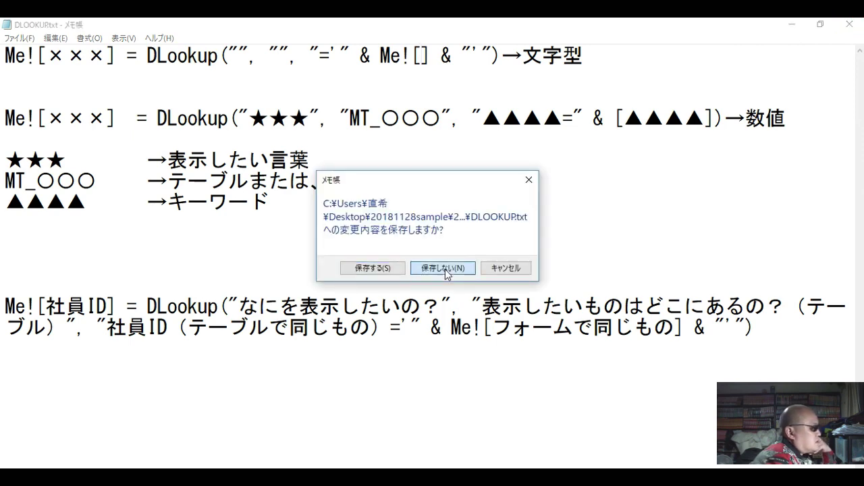
- Discard the Notepad edits, review both AfterUpdate DLookup procedures in VBA, then close the editor
left_click(445, 268)
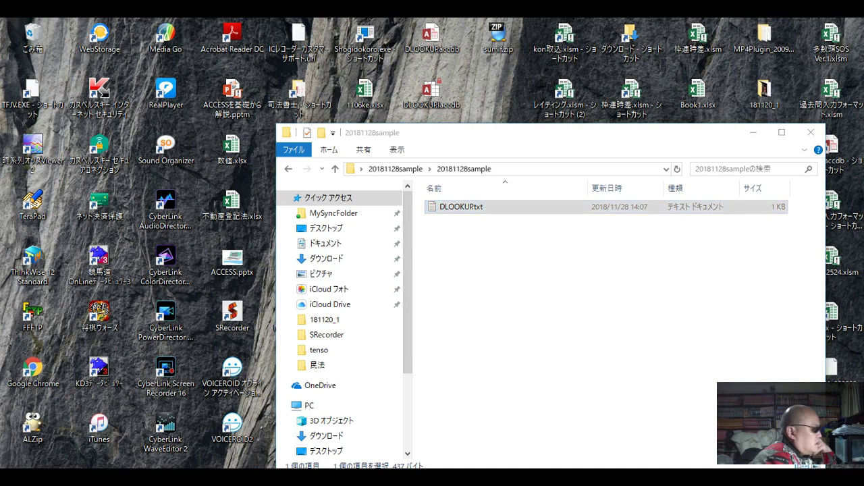
left_click(585, 461)
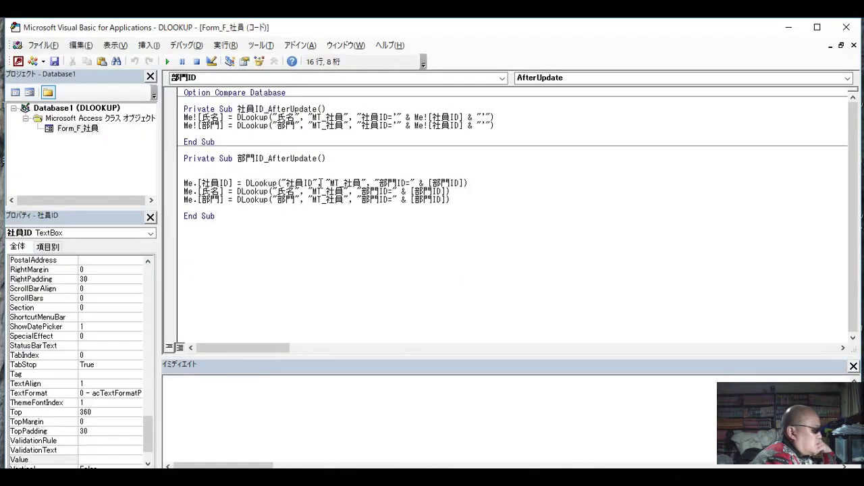
left_click(266, 137)
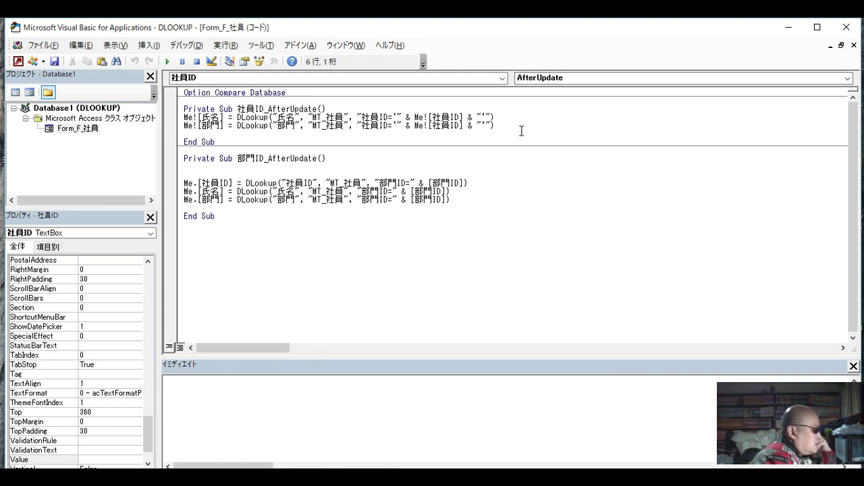
left_click(307, 199)
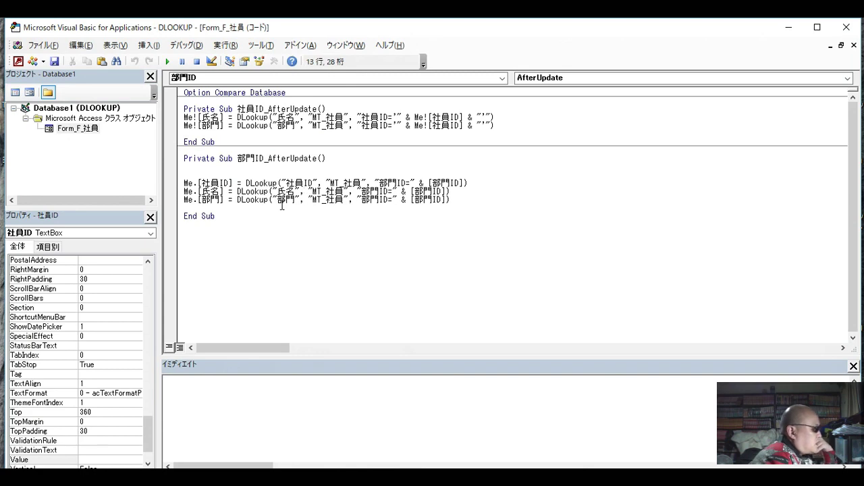
left_click(846, 27)
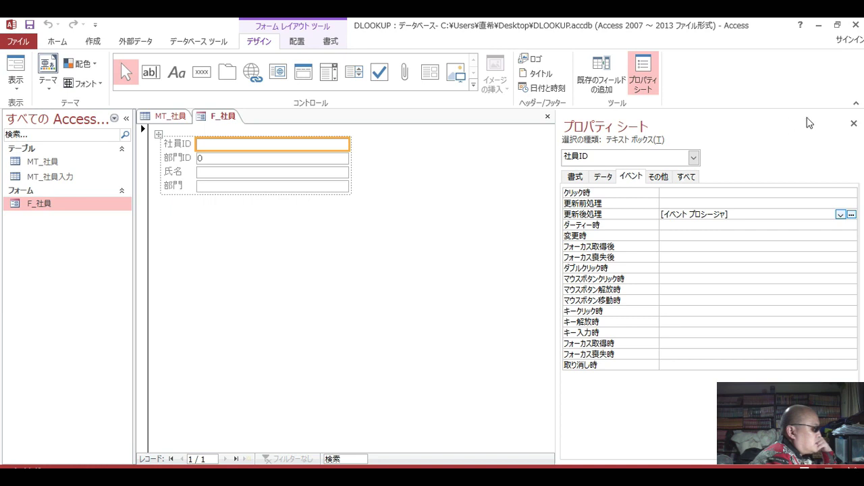
- Close F_社員 without saving and browse the three A001 records in MT_社員入力
left_click(854, 124)
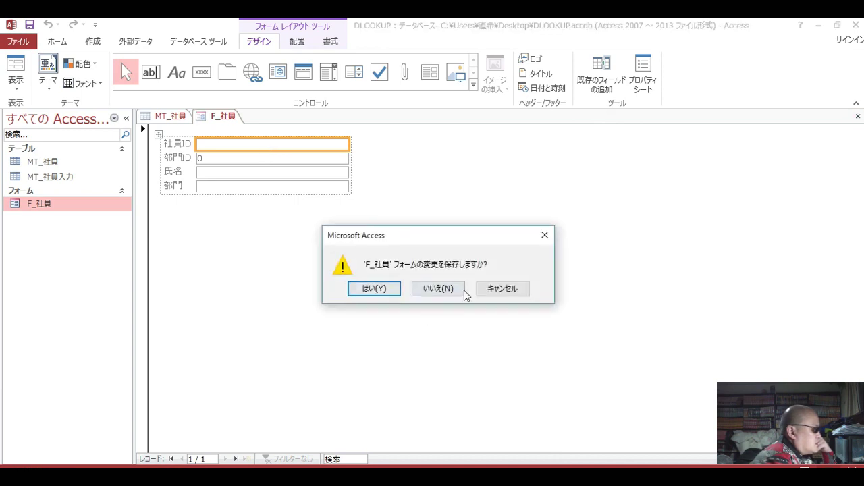
left_click(440, 289)
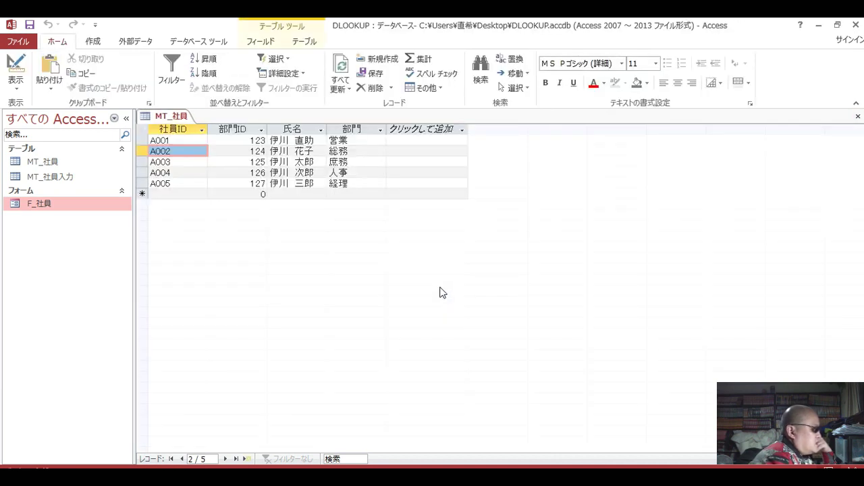
double_click(61, 177)
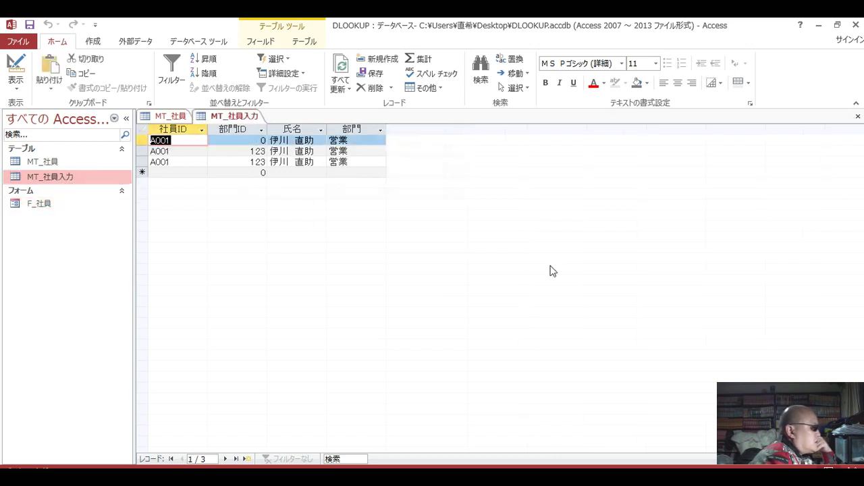
left_click(199, 162)
left_click(179, 153)
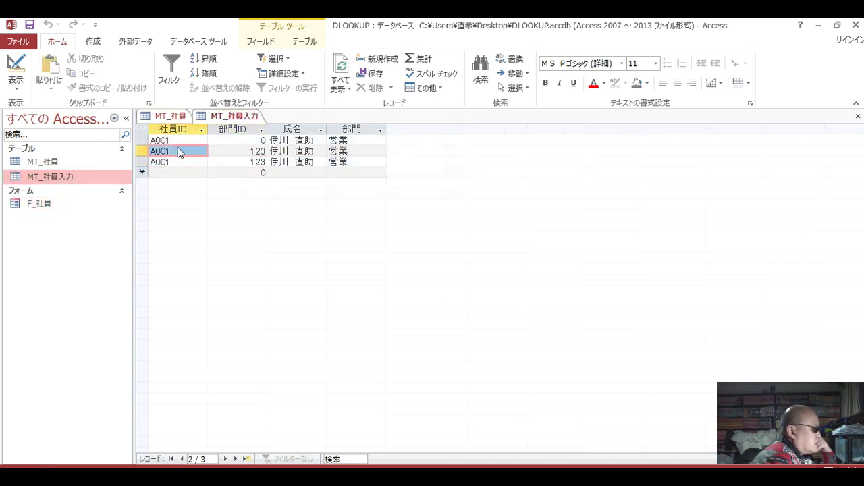
left_click(237, 141)
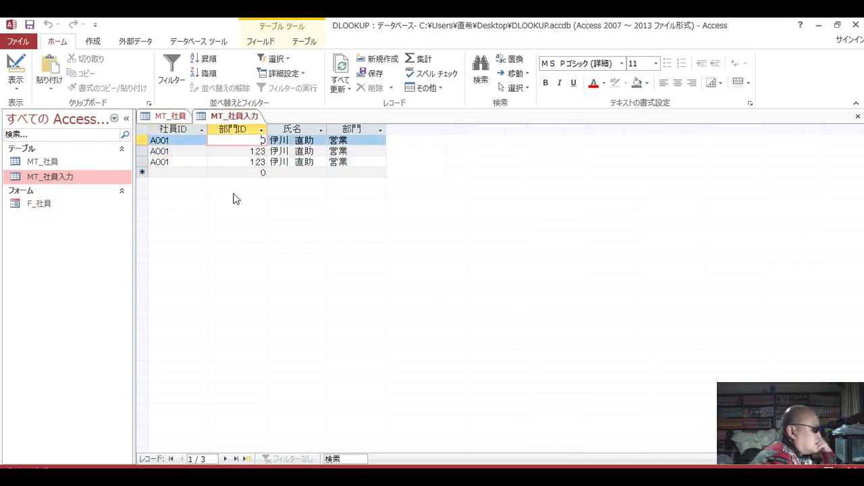
left_click(176, 151)
left_click(181, 162)
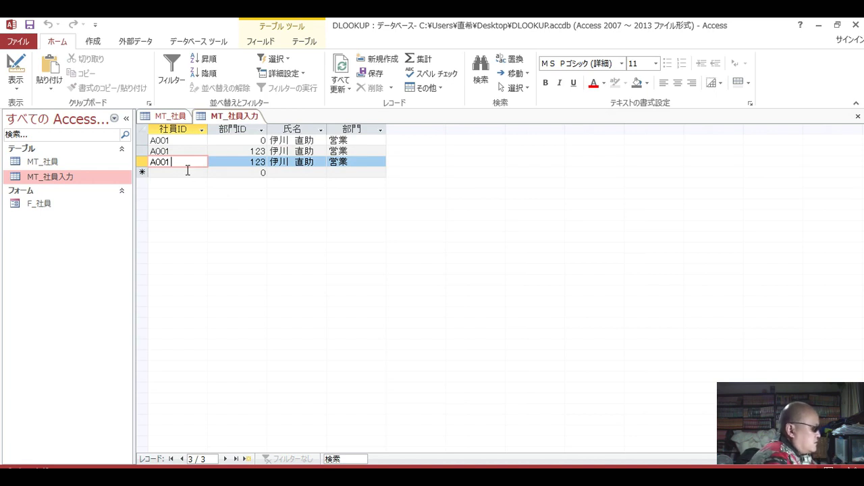
mouse_move(451, 479)
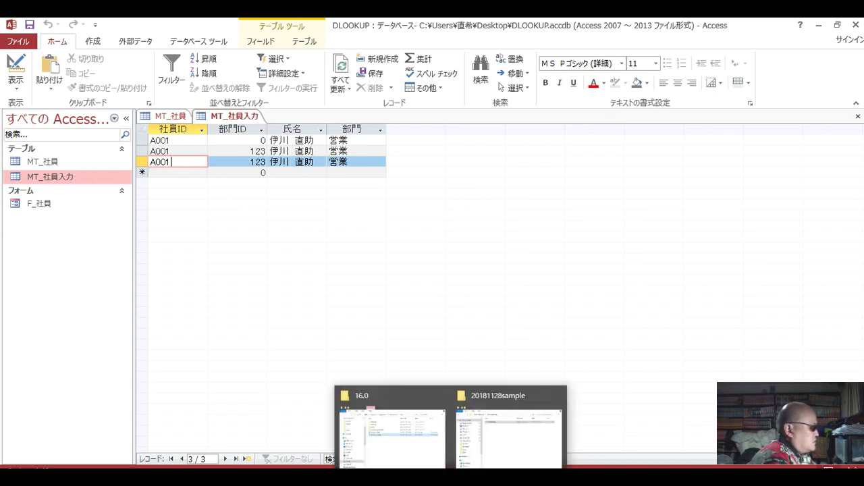